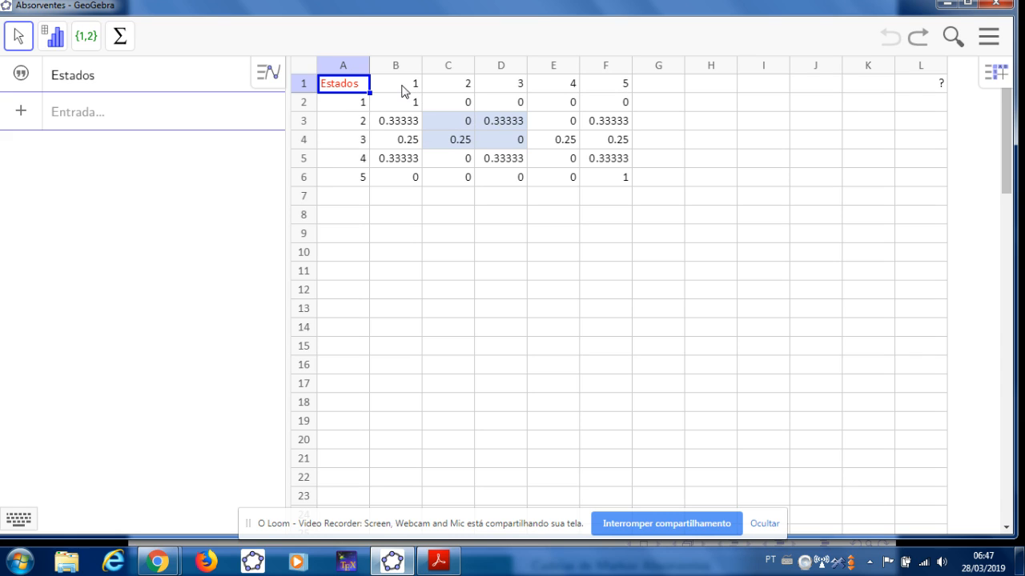
- Move the state 1 column, including its header, from B1:B6 to the empty column starting at G1
{"action": "left_click_drag", "start_coordinate": [402, 89], "coordinate": [403, 178]}
{"action": "key", "text": "ctrl+c"}
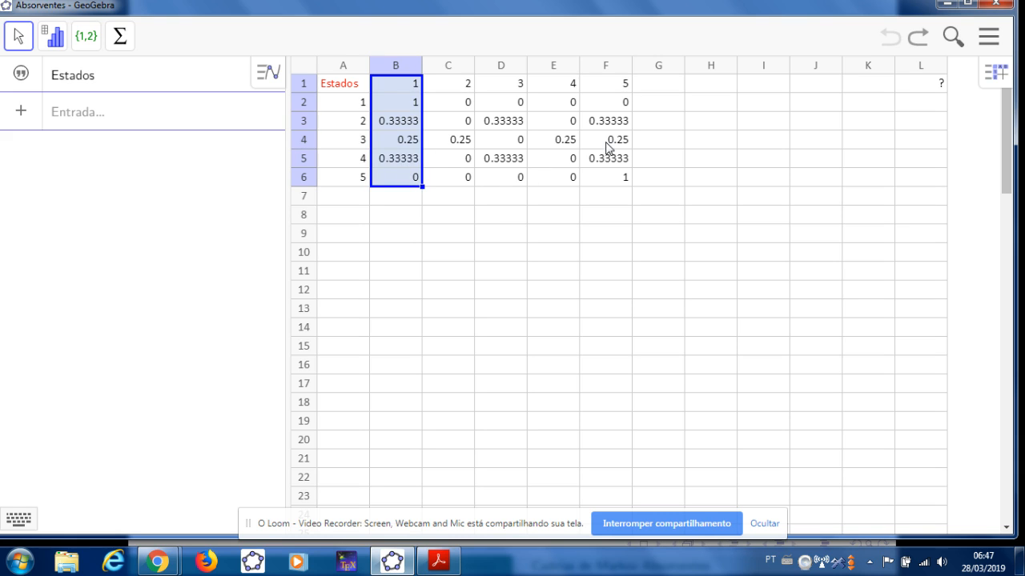
{"action": "key", "text": "Delete"}
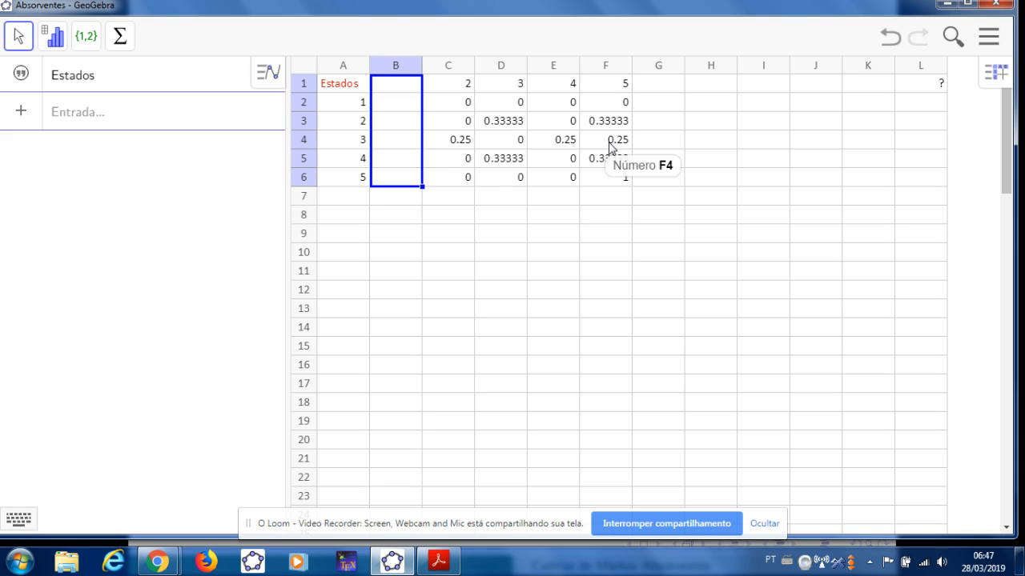
{"action": "left_click", "coordinate": [671, 90]}
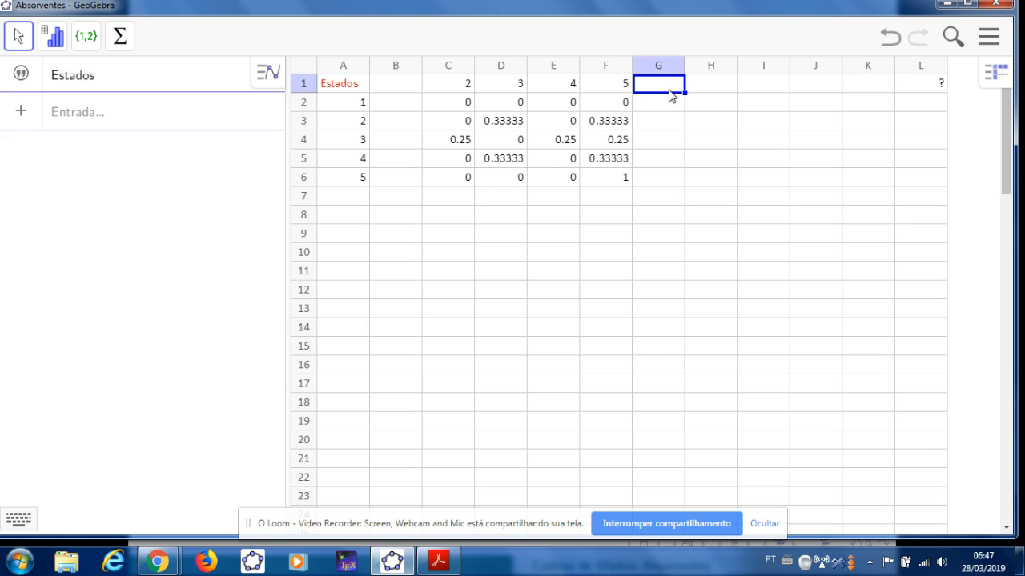
{"action": "key", "text": "ctrl+v"}
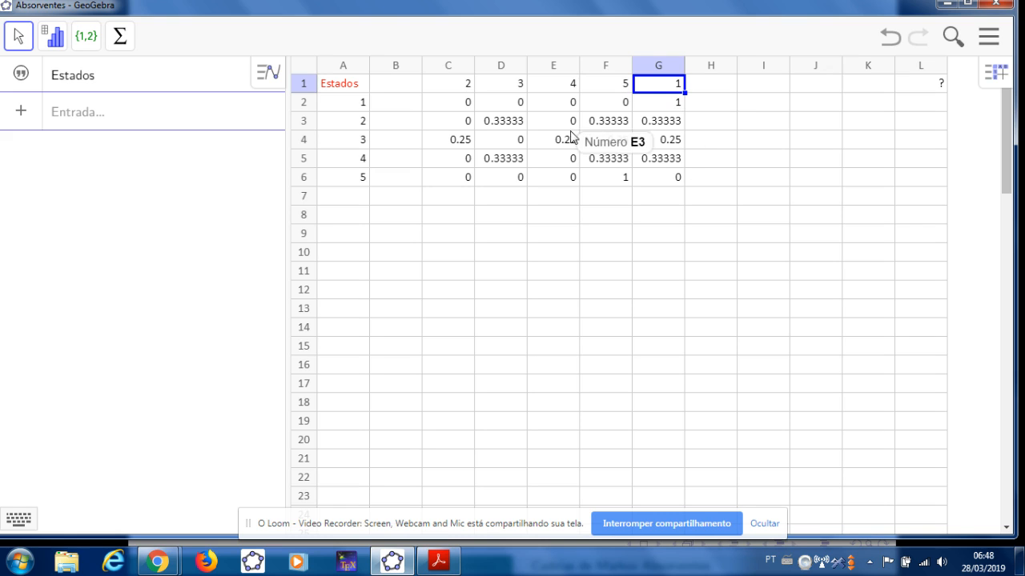
- Move the state 1 row values from C2:G2 to the empty row starting at C7
{"action": "left_click", "coordinate": [462, 108]}
{"action": "left_click_drag", "start_coordinate": [462, 108], "coordinate": [650, 112]}
{"action": "key", "text": "ctrl+c"}
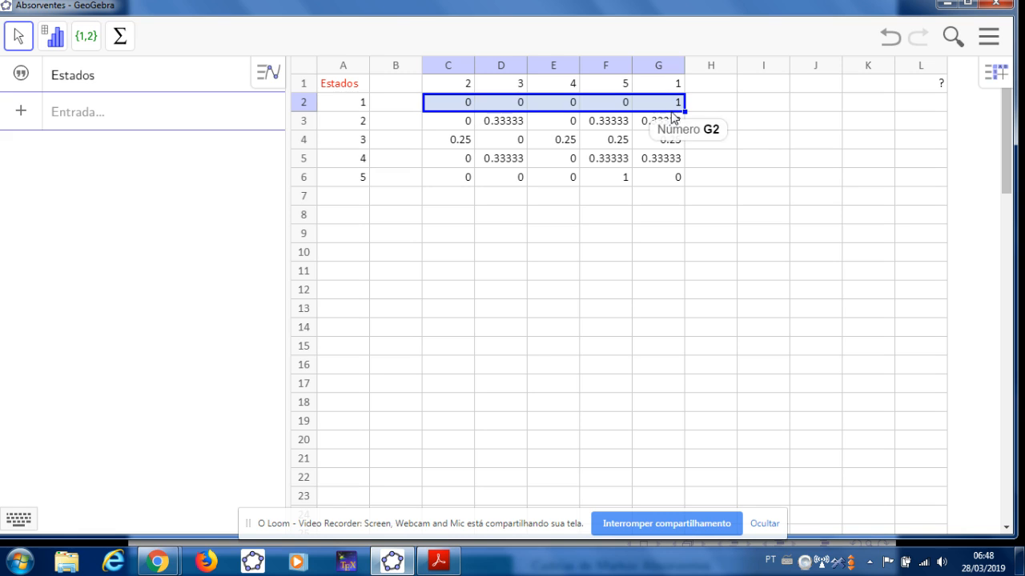
{"action": "key", "text": "Delete"}
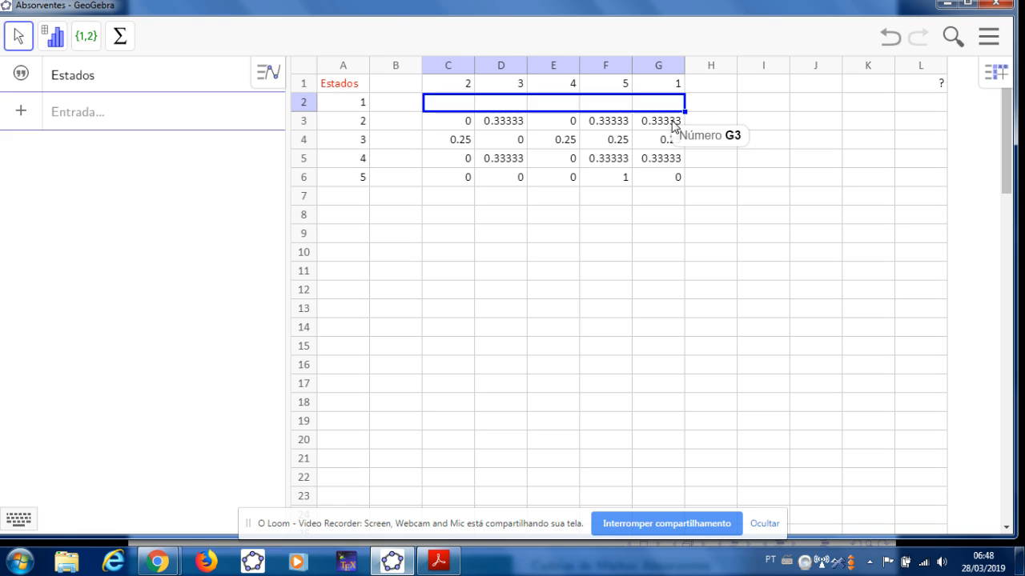
{"action": "left_click", "coordinate": [469, 197]}
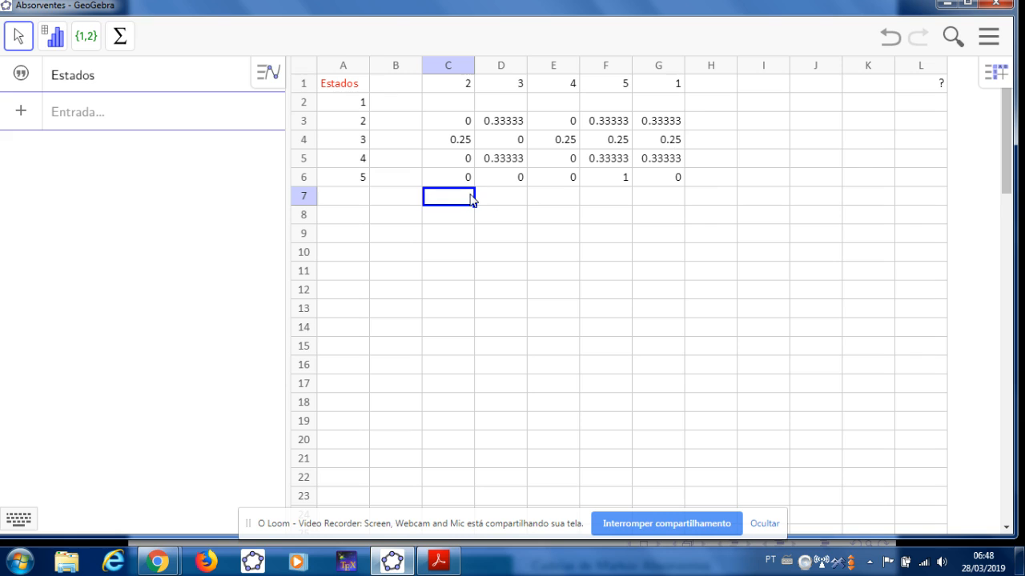
{"action": "key", "text": "ctrl+v"}
- Delete the emptied column B from the spreadsheet
{"action": "left_click_drag", "start_coordinate": [400, 87], "coordinate": [404, 159]}
{"action": "left_click", "coordinate": [408, 69]}
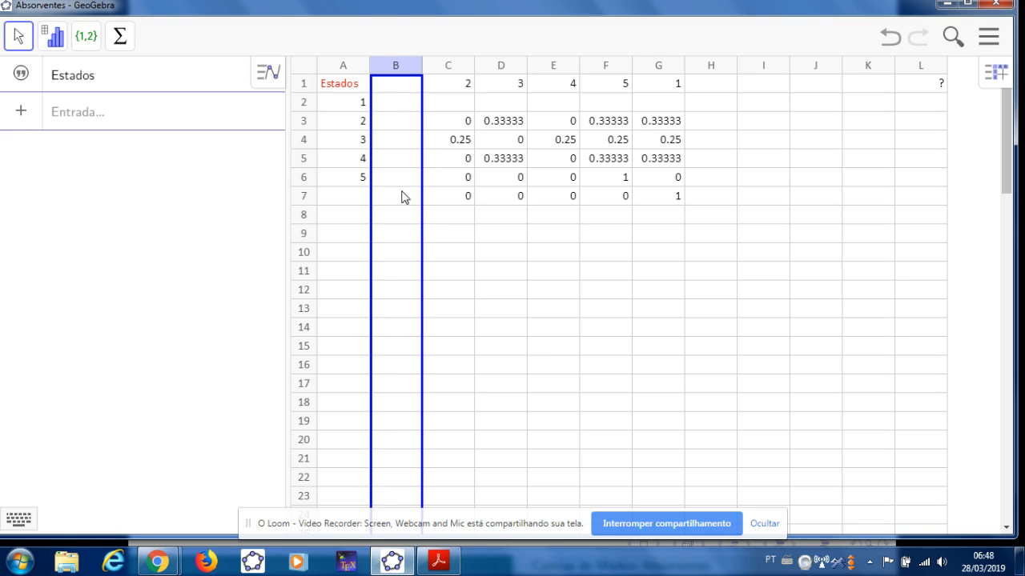
{"action": "right_click", "coordinate": [389, 70]}
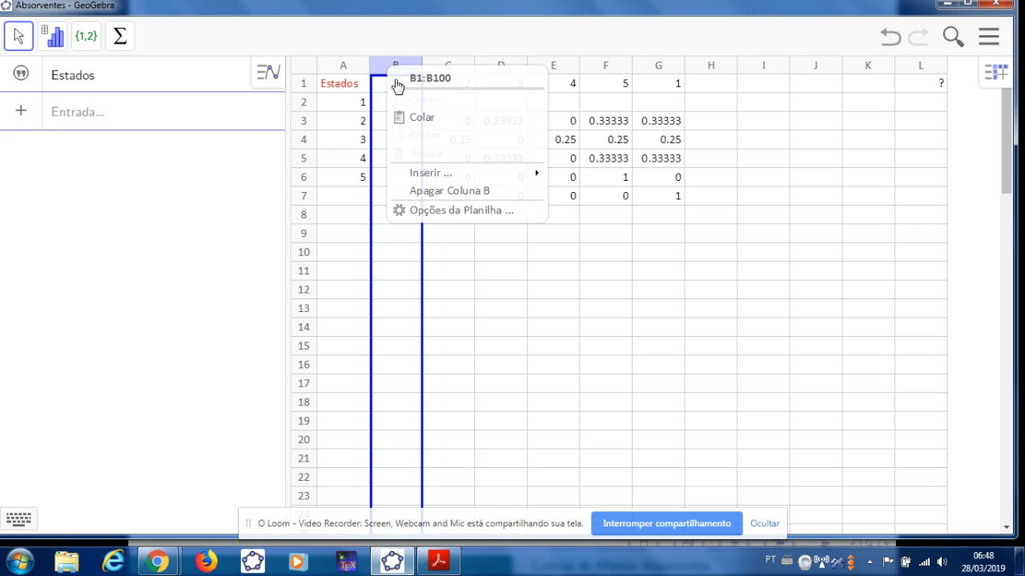
{"action": "left_click", "coordinate": [445, 192]}
- Clear the remaining label in row 2 and delete that row from the spreadsheet
{"action": "left_click", "coordinate": [304, 104]}
{"action": "right_click", "coordinate": [304, 104]}
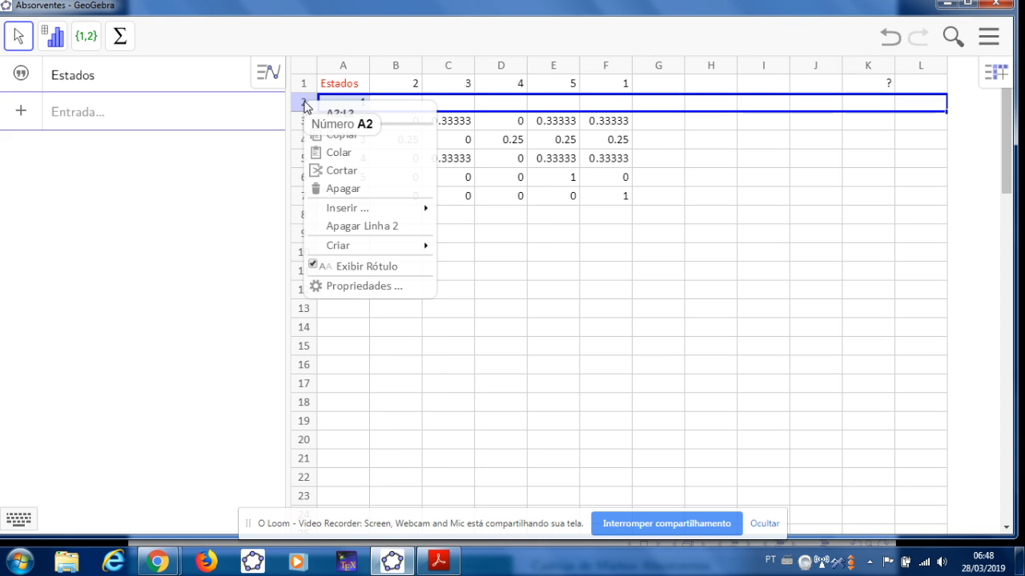
{"action": "left_click", "coordinate": [350, 193]}
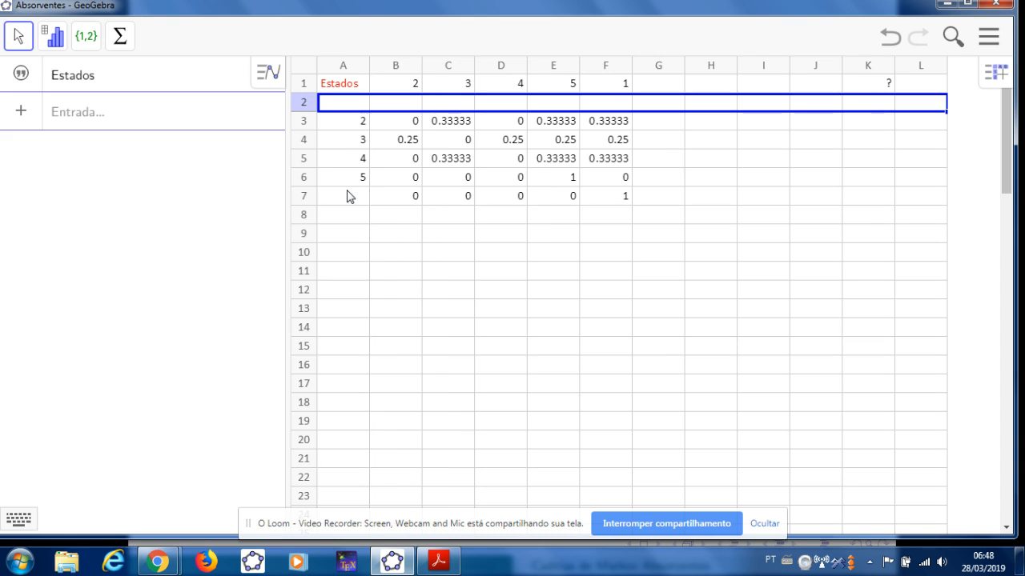
{"action": "right_click", "coordinate": [300, 103]}
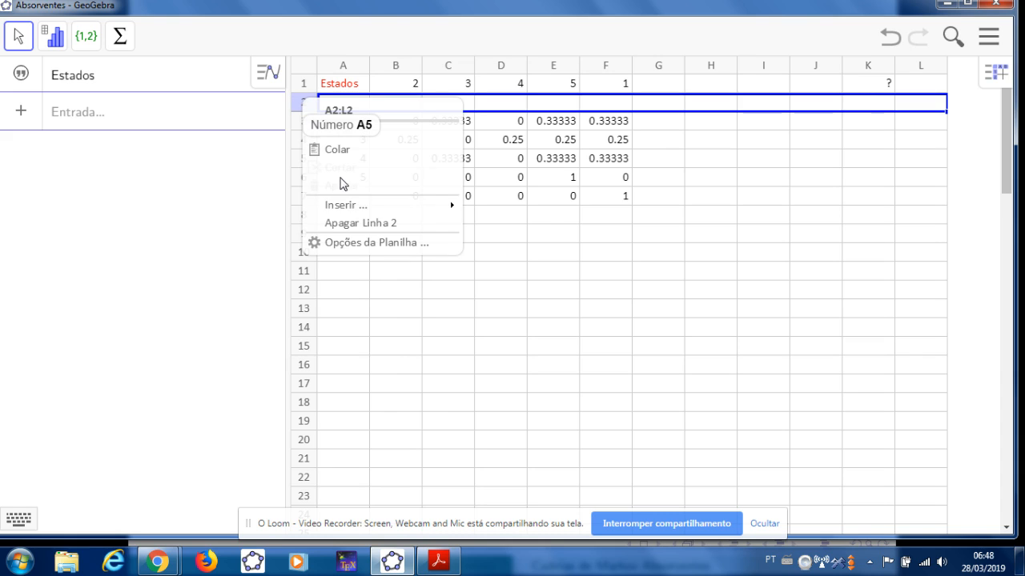
{"action": "left_click", "coordinate": [379, 228]}
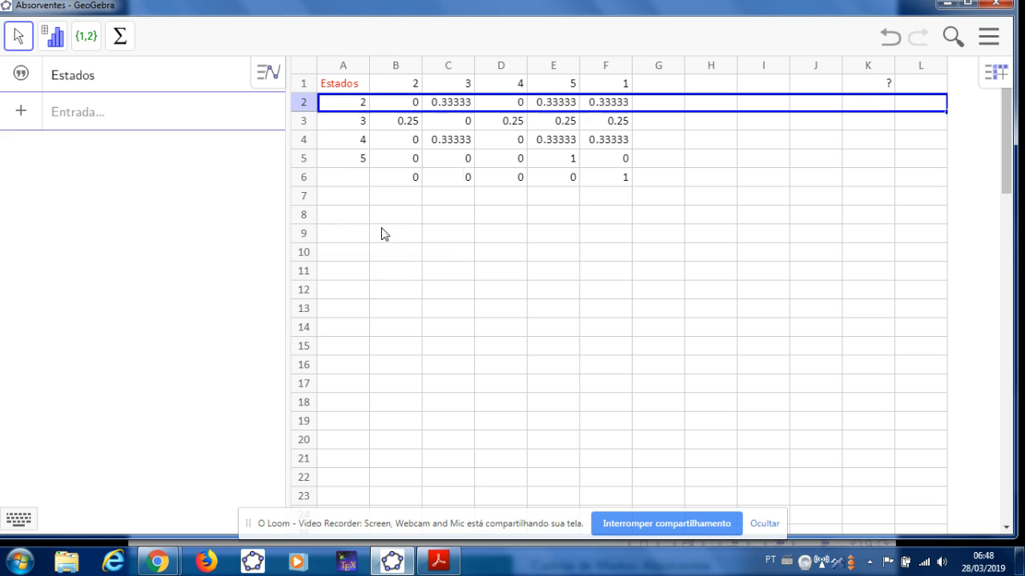
- Enter 1 in cell A6 as the state label of the last matrix row
{"action": "left_click", "coordinate": [337, 184]}
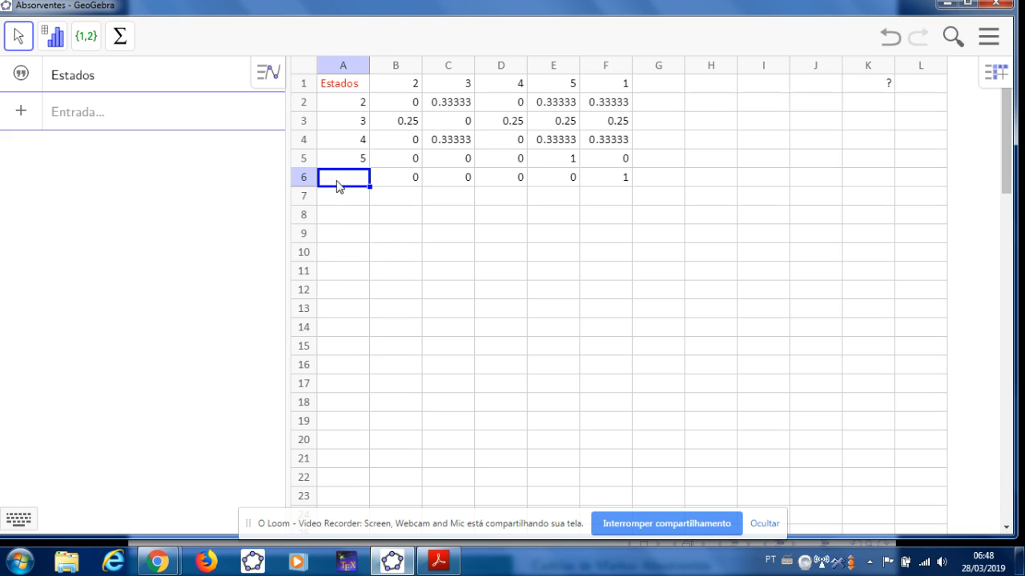
{"action": "type", "text": "1"}
{"action": "left_click", "coordinate": [406, 181]}
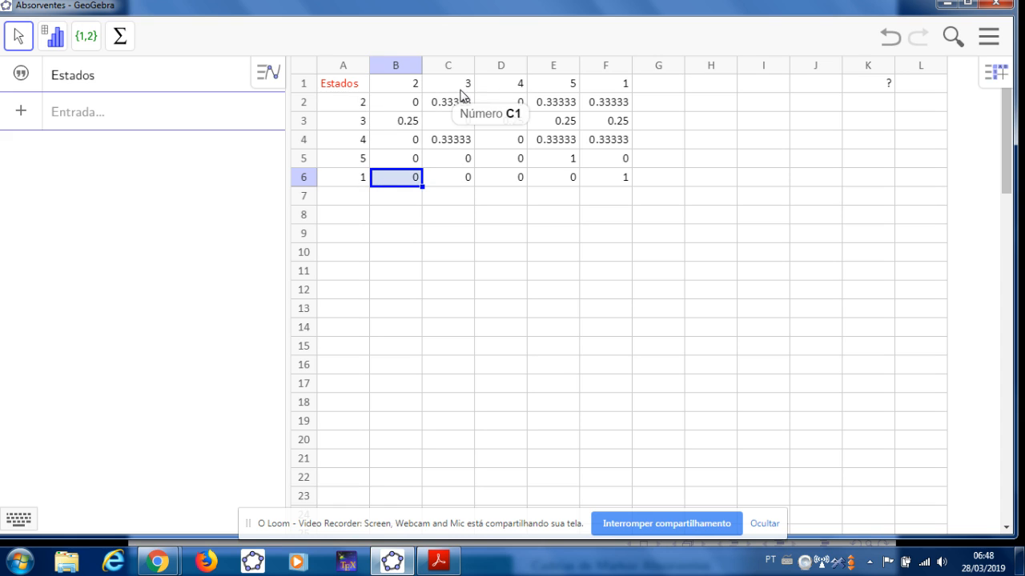
- Examine the blocks of the reordered transition matrix: B5:D6, E5:F6, B2:D4, and the absorption columns E2:E4 and F2:F4
{"action": "left_click", "coordinate": [406, 164]}
{"action": "left_click_drag", "start_coordinate": [425, 162], "coordinate": [494, 178]}
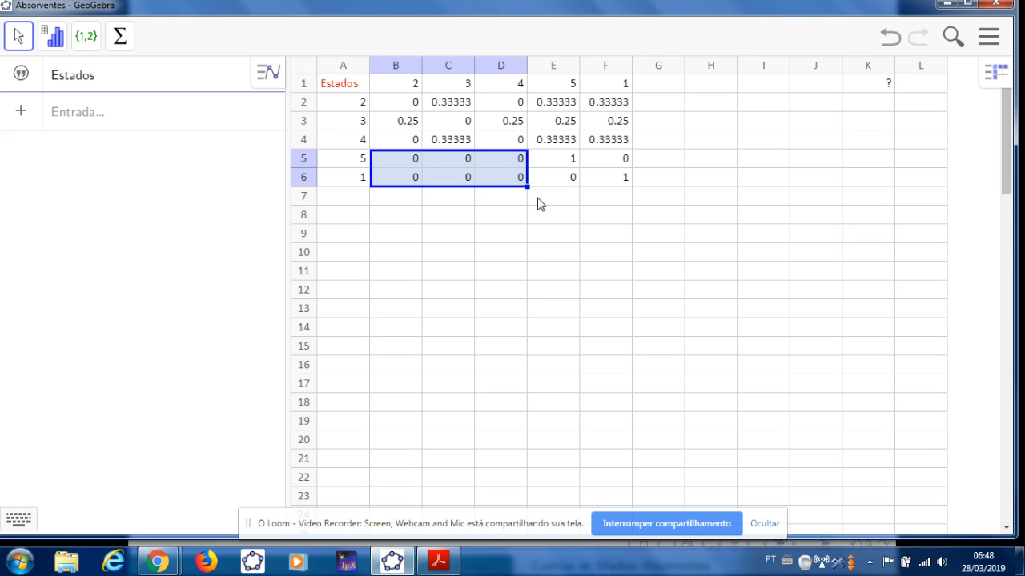
{"action": "left_click_drag", "start_coordinate": [552, 165], "coordinate": [587, 172]}
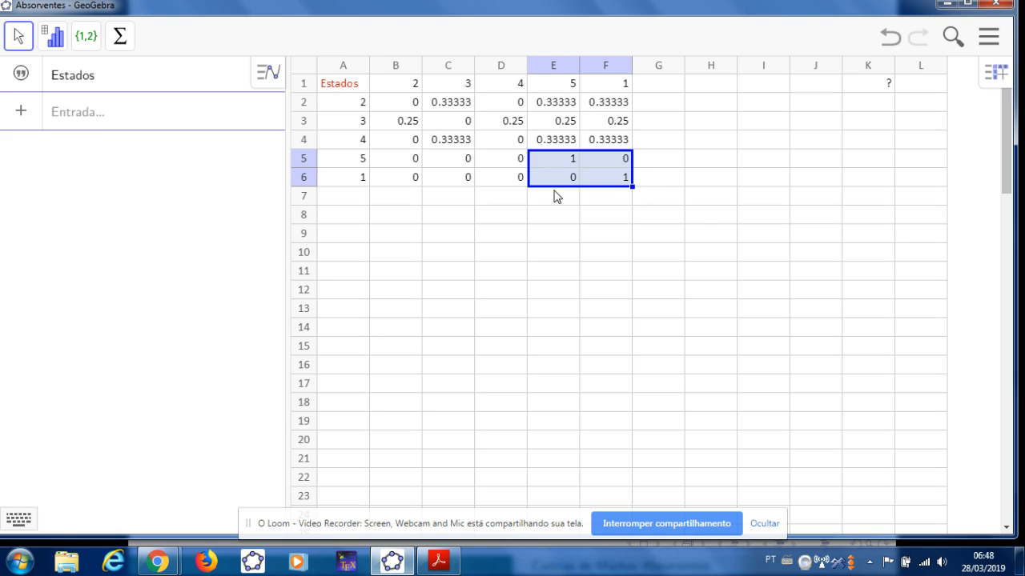
{"action": "left_click_drag", "start_coordinate": [414, 103], "coordinate": [499, 144]}
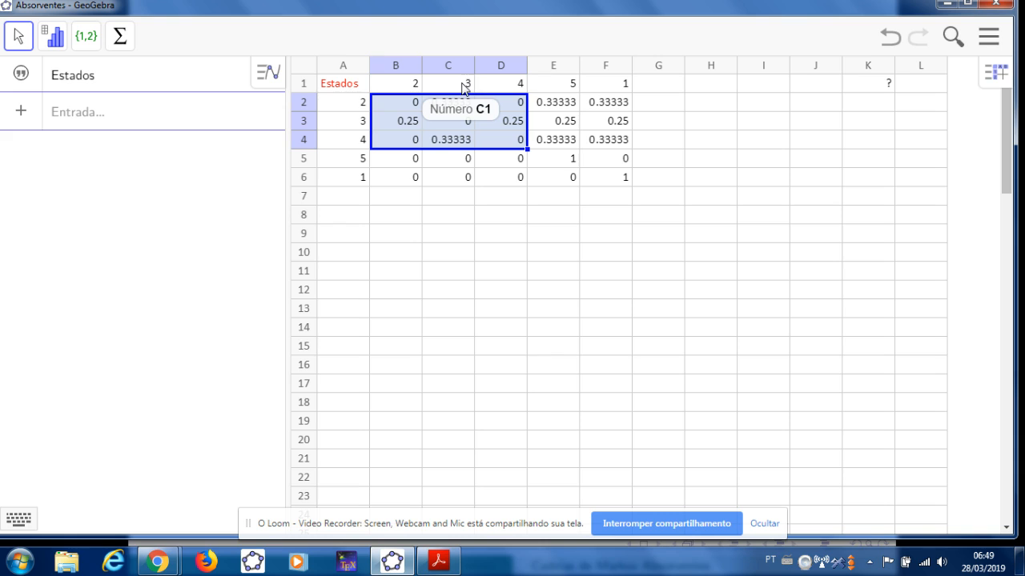
{"action": "left_click_drag", "start_coordinate": [566, 101], "coordinate": [572, 140]}
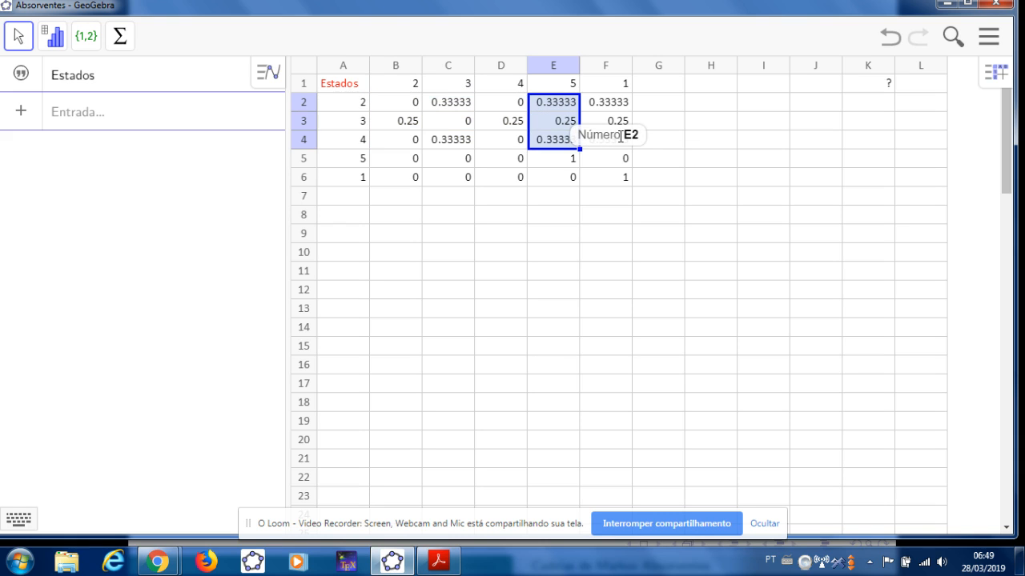
{"action": "left_click_drag", "start_coordinate": [617, 104], "coordinate": [619, 144]}
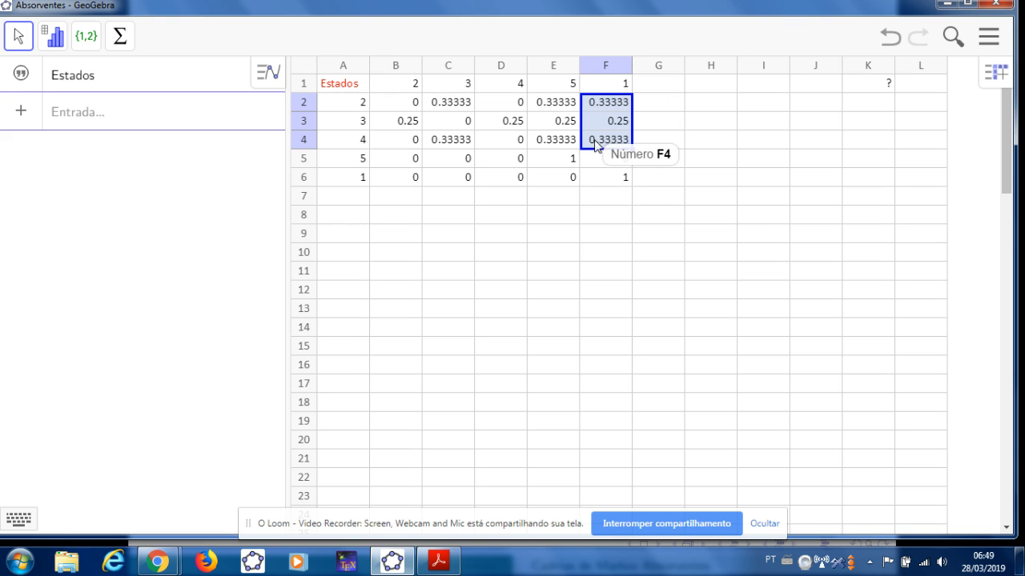
- Create a matrix object from the transient-state block B2:D4
{"action": "left_click", "coordinate": [413, 103]}
{"action": "left_click_drag", "start_coordinate": [413, 103], "coordinate": [498, 142]}
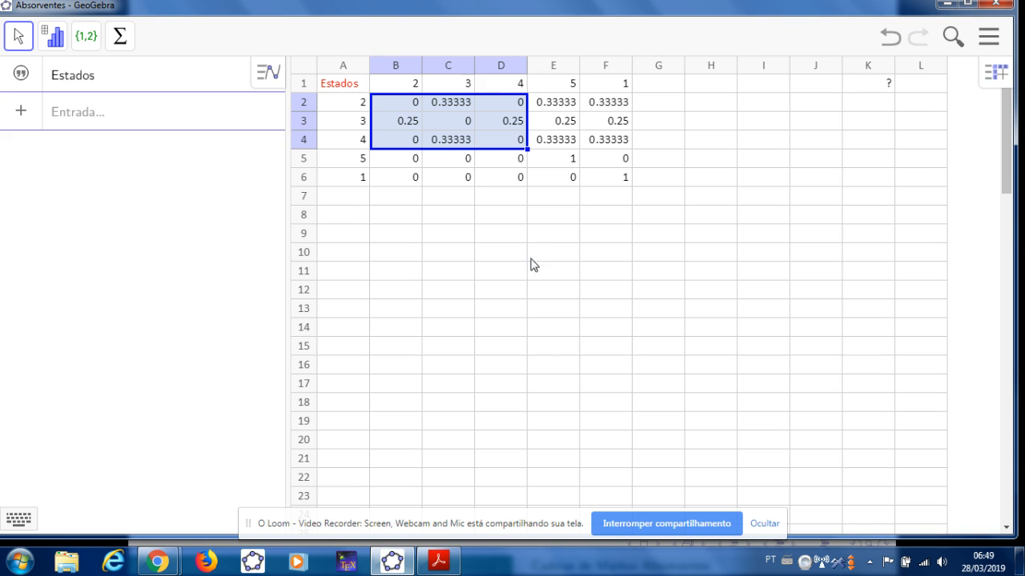
{"action": "right_click", "coordinate": [505, 124]}
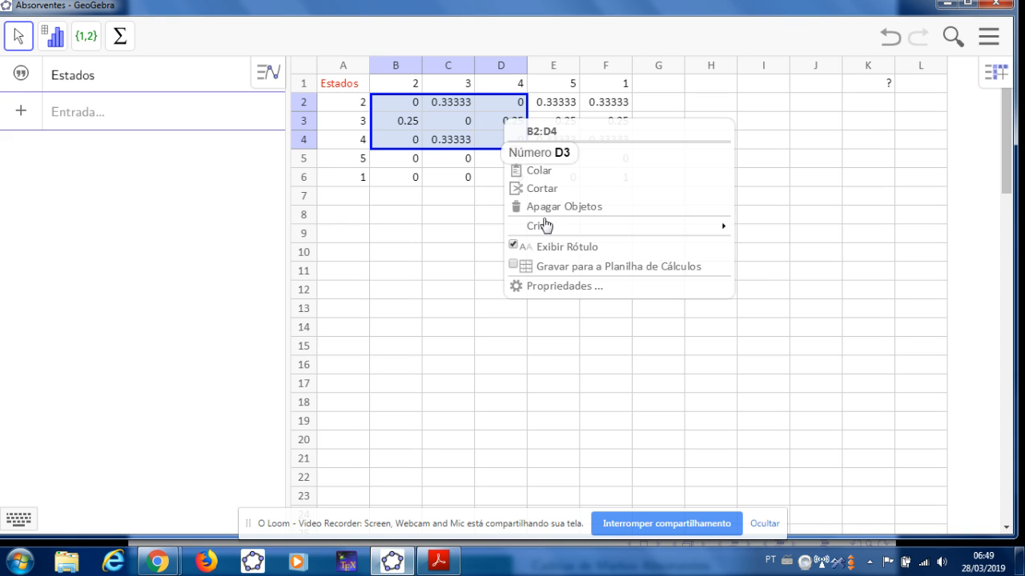
{"action": "mouse_move", "coordinate": [587, 236]}
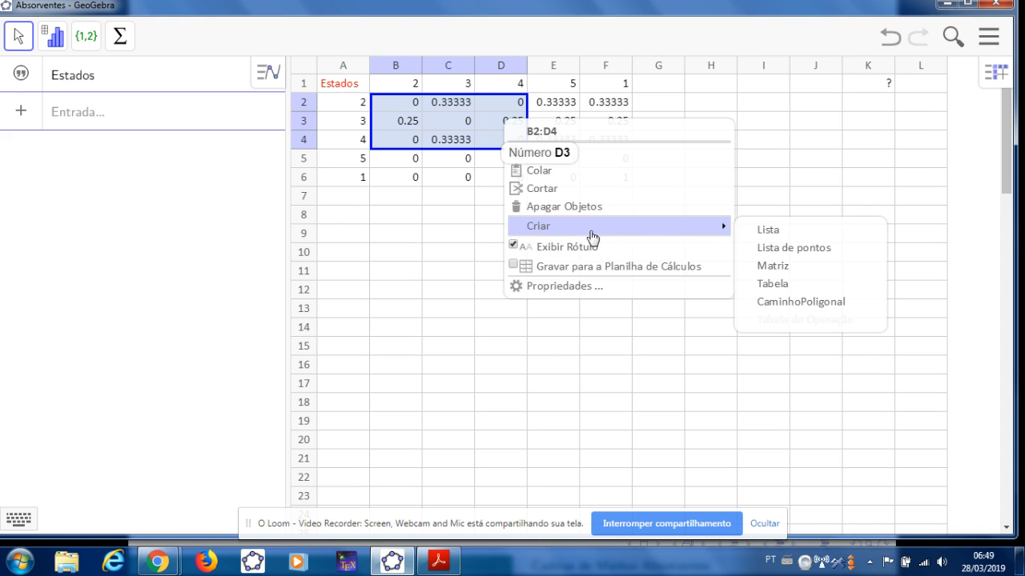
{"action": "left_click", "coordinate": [777, 272]}
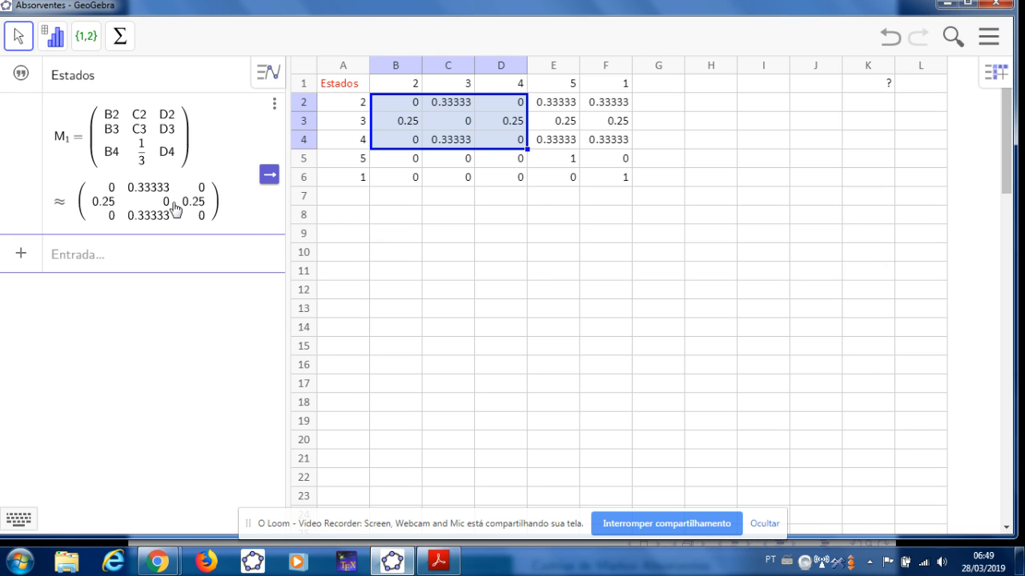
- Rename the matrix made from B2:D4 as Q
{"action": "left_click", "coordinate": [69, 142]}
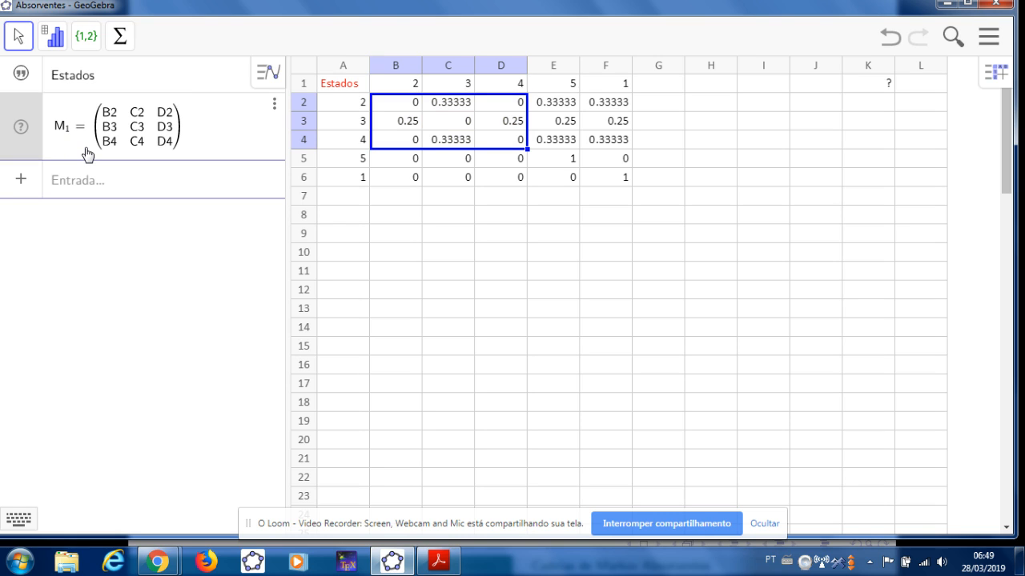
{"action": "key", "text": "BackSpace"}
{"action": "key", "text": "Return"}
{"action": "key", "text": "BackSpace"}
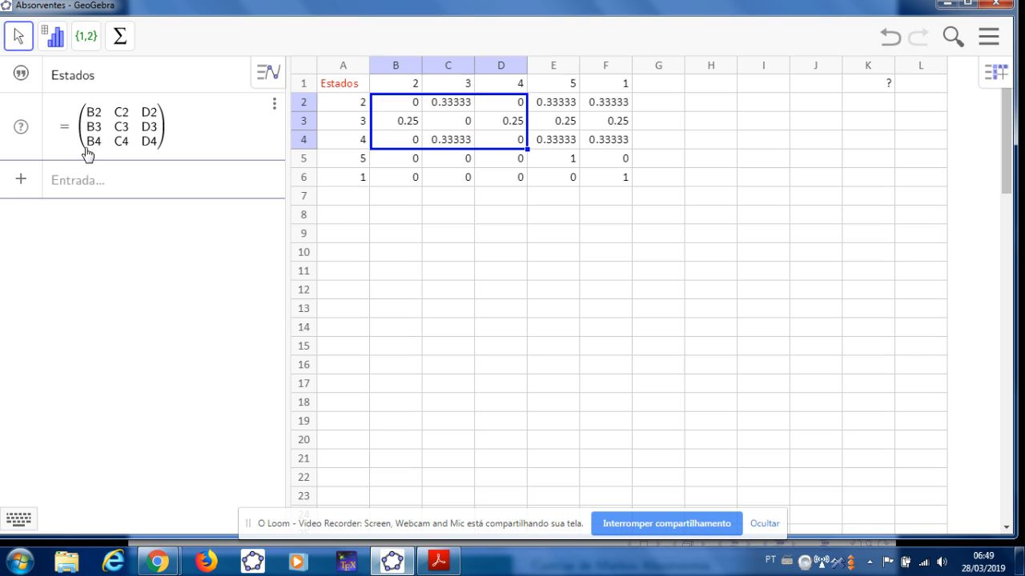
{"action": "type", "text": "Q"}
{"action": "key", "text": "Return"}
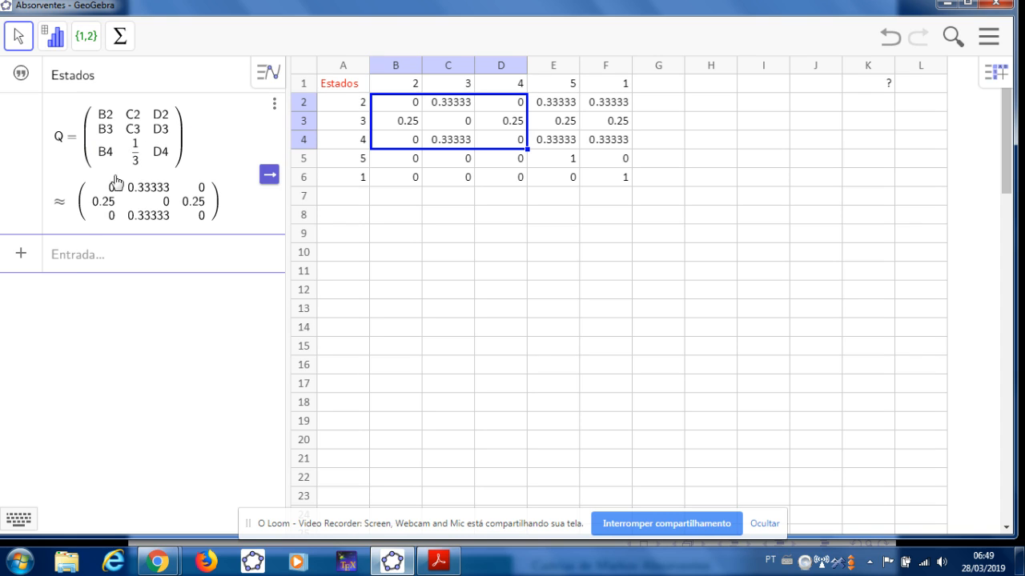
- Start a new definition F with the MatrizInversa command for a matrix
{"action": "left_click", "coordinate": [76, 258]}
{"action": "type", "text": "F"}
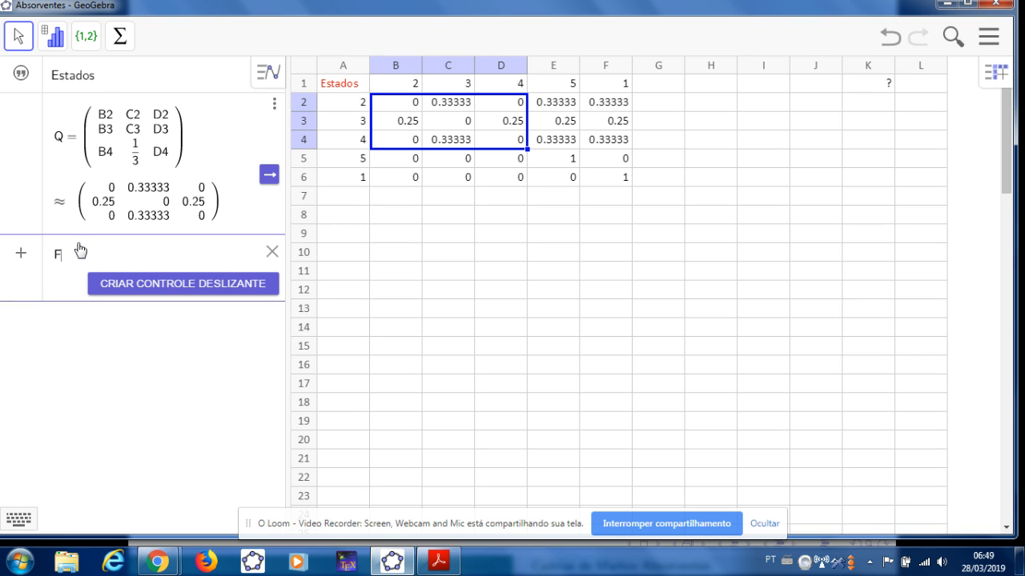
{"action": "type", "text": " = matr"}
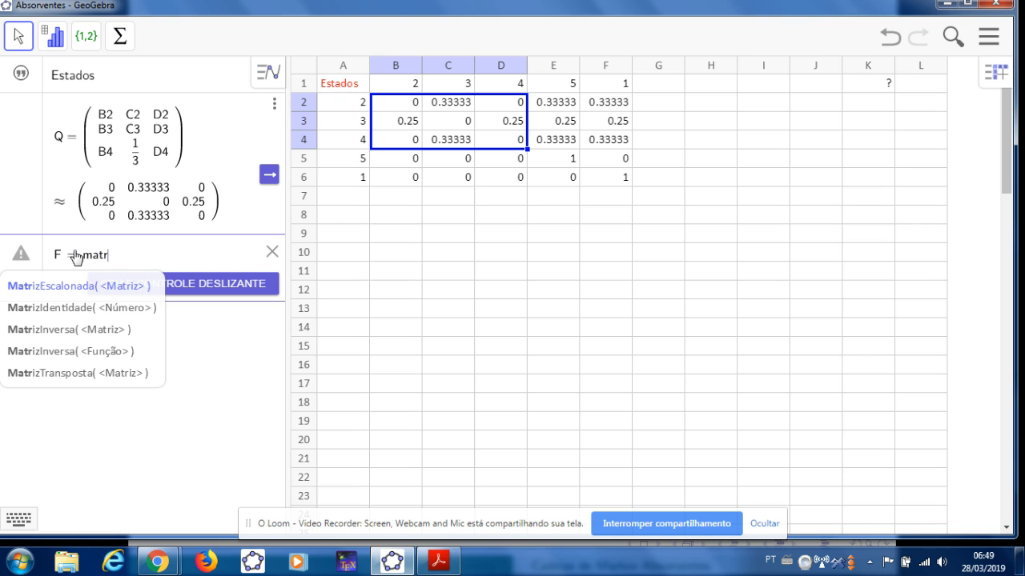
{"action": "left_click", "coordinate": [66, 331]}
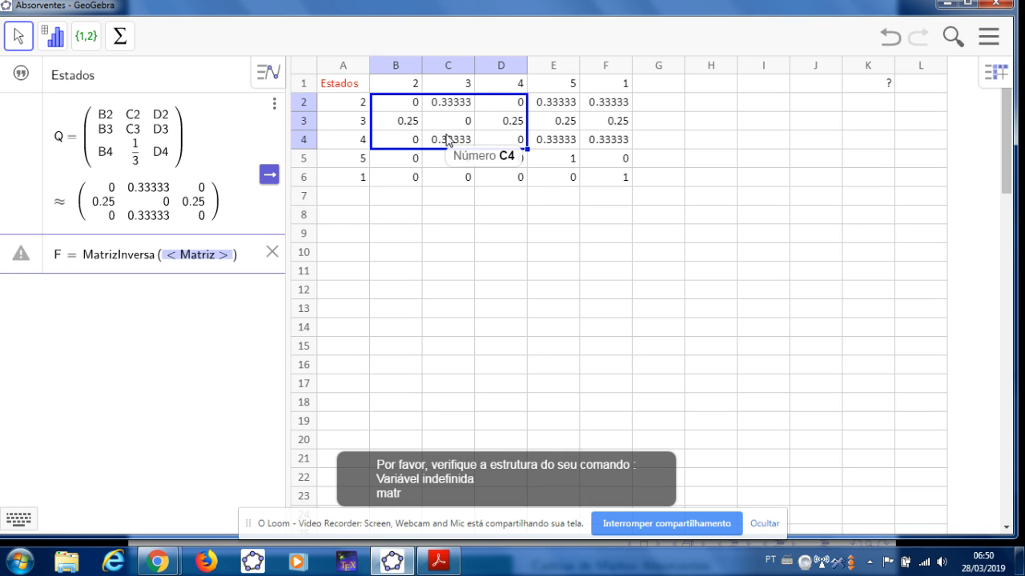
- Complete the definition of F as MatrizInversa(MatrizIdentidade(3) - Q)
{"action": "type", "text": "matri"}
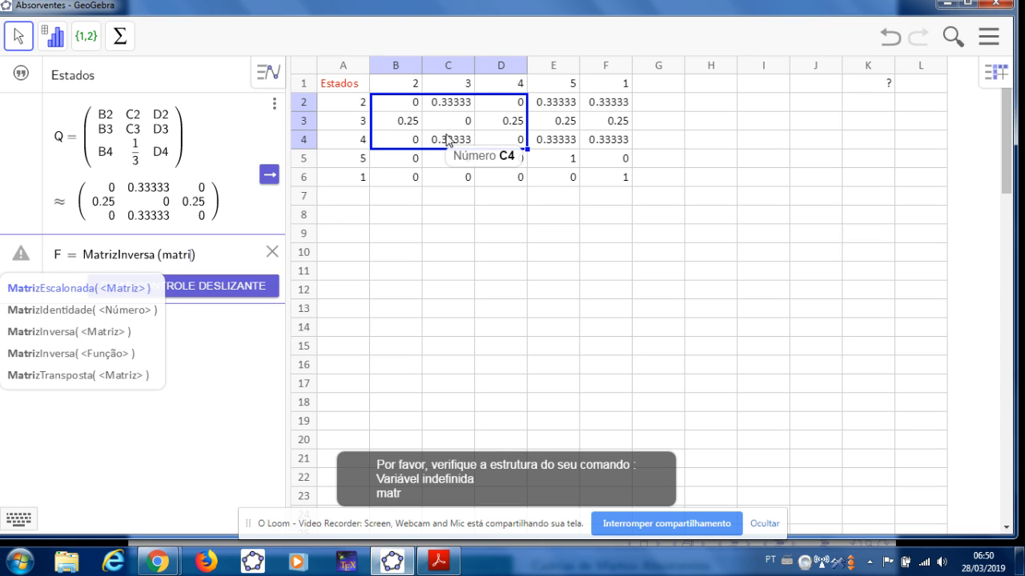
{"action": "left_click", "coordinate": [77, 316]}
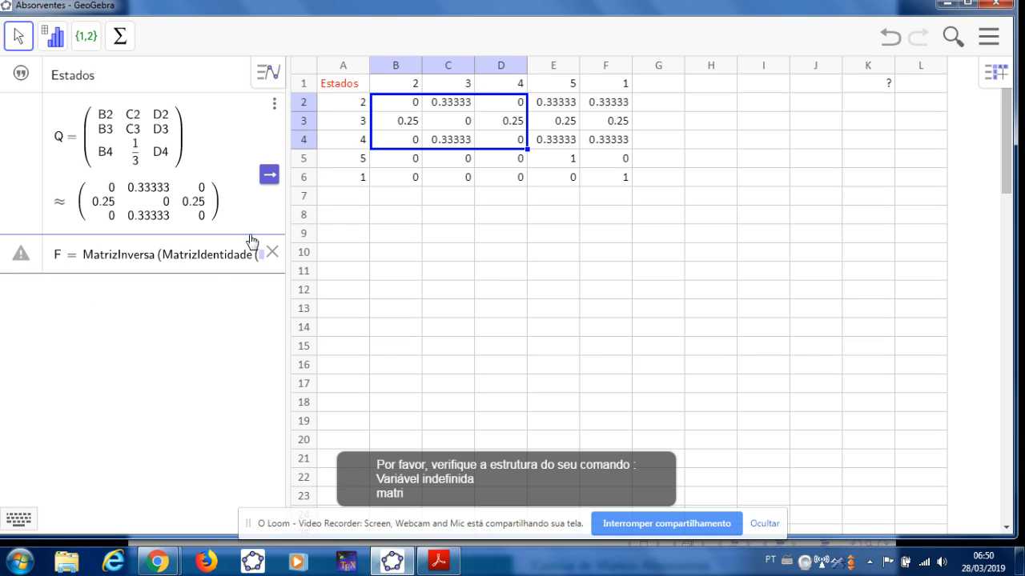
{"action": "type", "text": "3"}
{"action": "key", "text": "Return"}
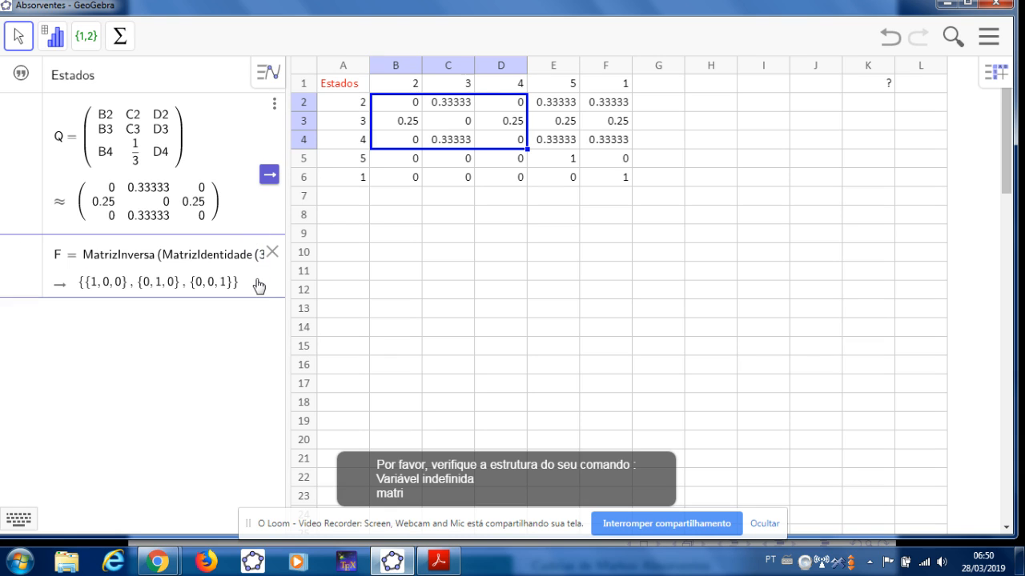
{"action": "left_click", "coordinate": [258, 286]}
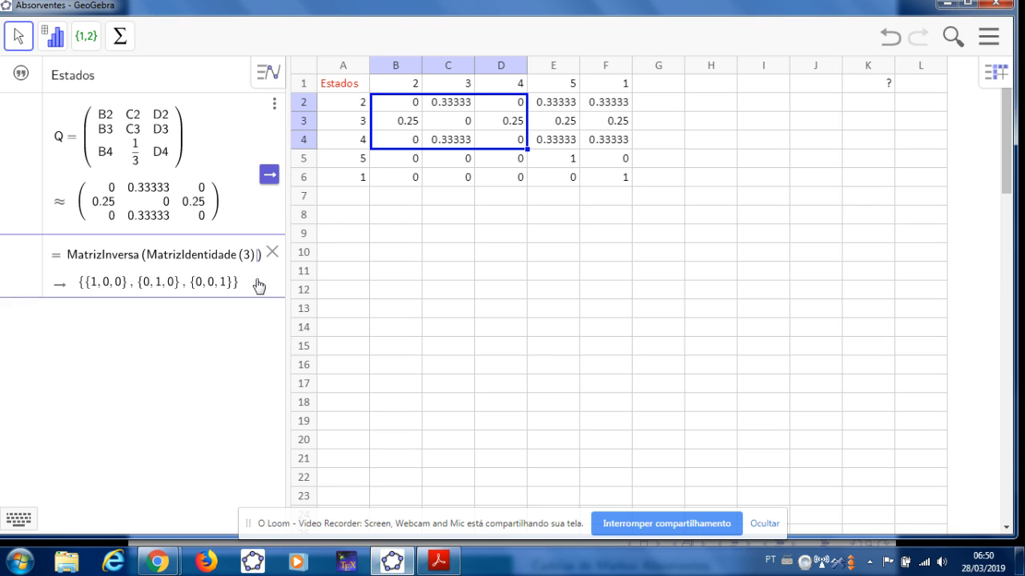
{"action": "type", "text": "-"}
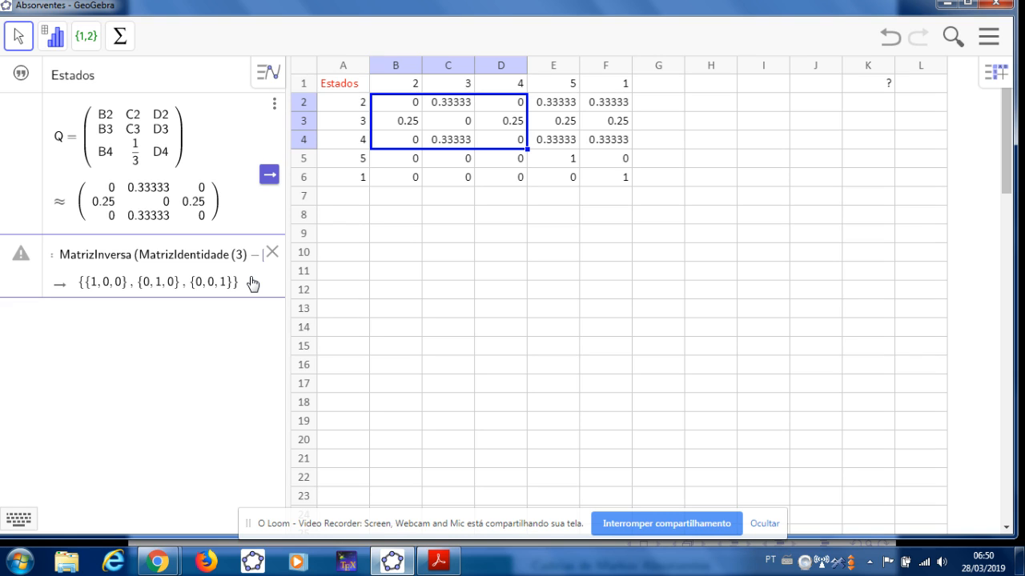
{"action": "type", "text": "Q"}
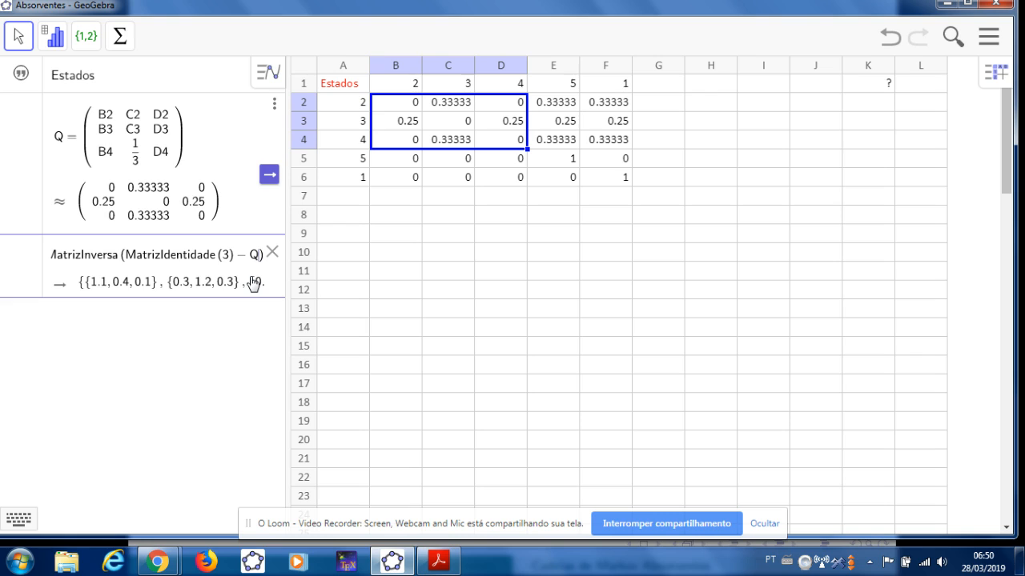
{"action": "key", "text": "Return"}
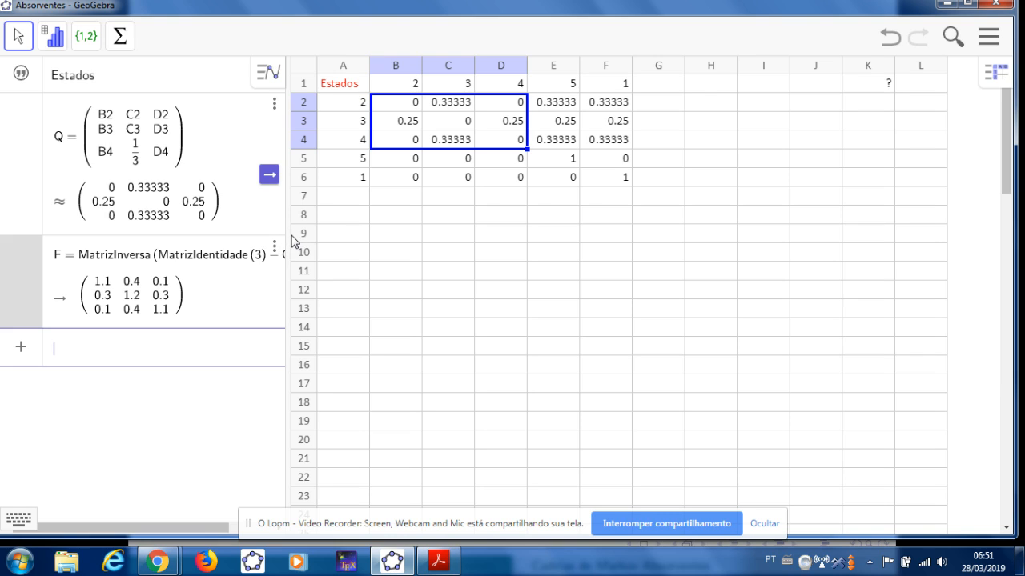
- Enter 1 in each of the cells A9, A10 and A11 to form a column of ones
{"action": "left_click", "coordinate": [354, 240]}
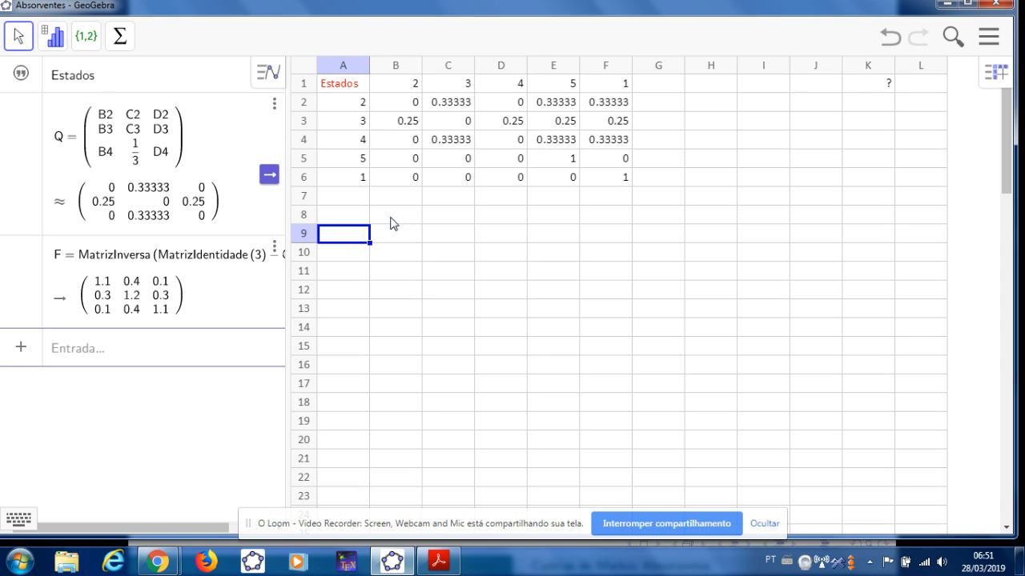
{"action": "type", "text": "1"}
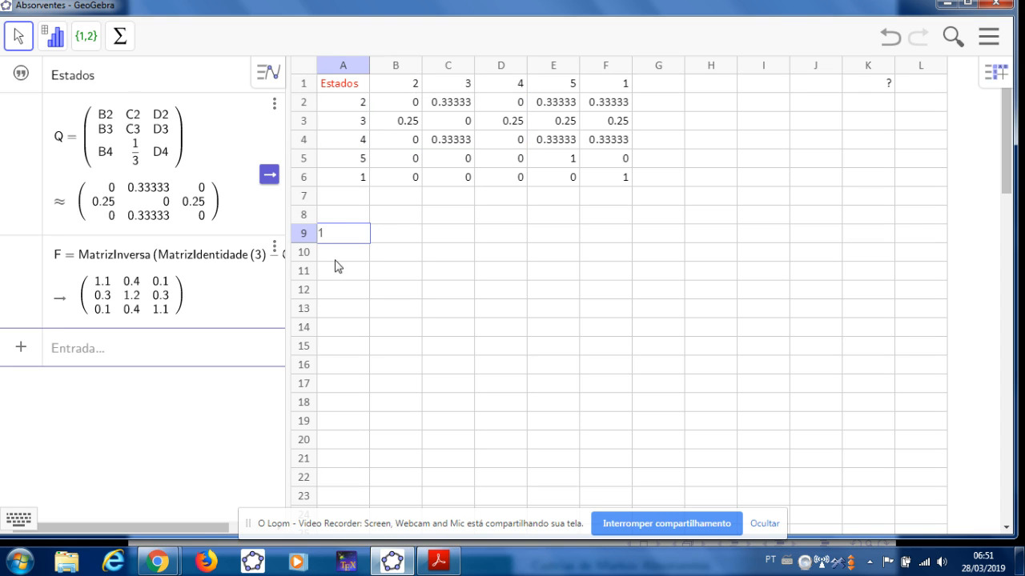
{"action": "key", "text": "Return"}
{"action": "type", "text": "1"}
{"action": "key", "text": "Return"}
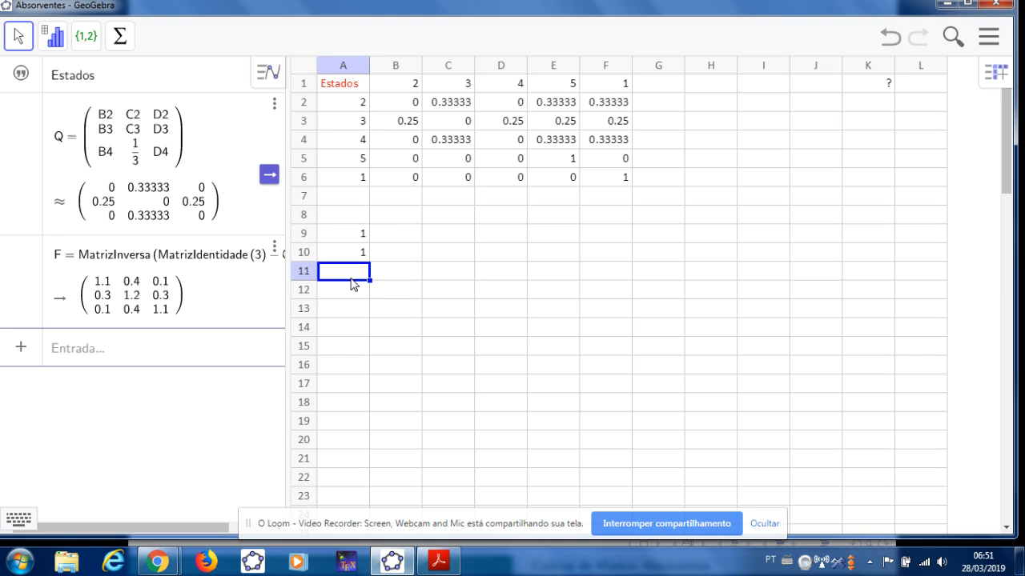
{"action": "type", "text": "1"}
{"action": "key", "text": "Return"}
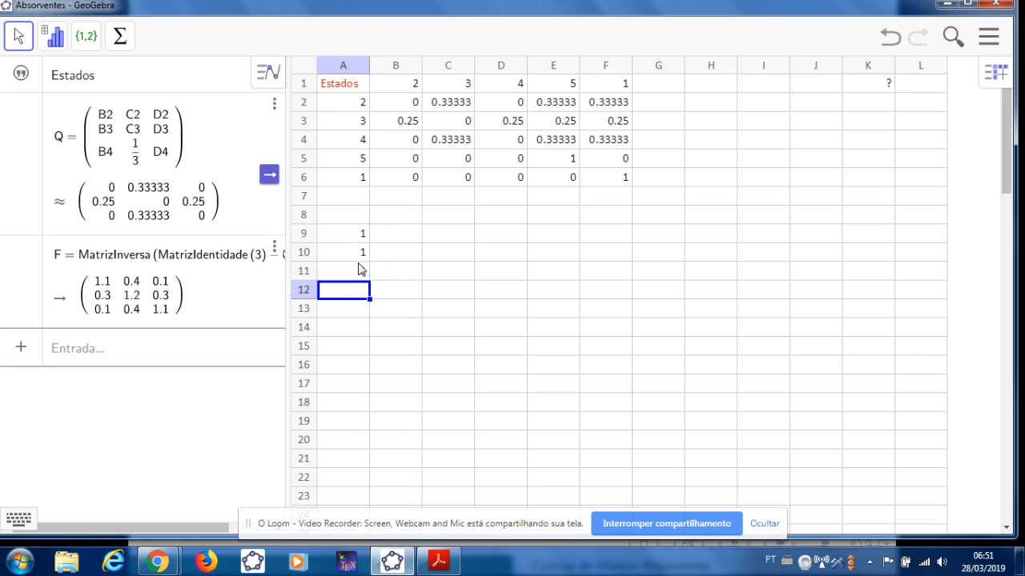
{"action": "left_click", "coordinate": [360, 236]}
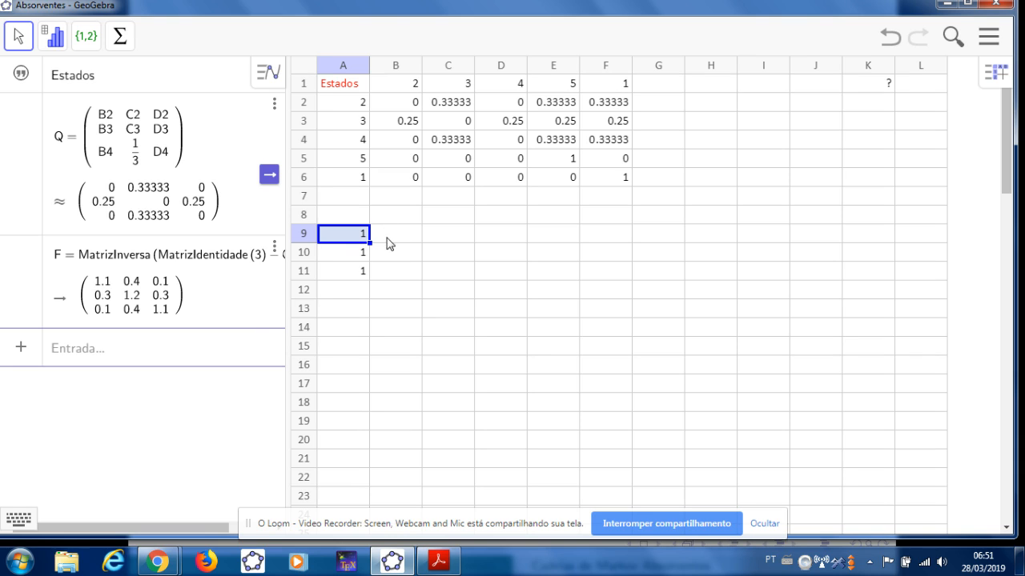
{"action": "left_click", "coordinate": [145, 355]}
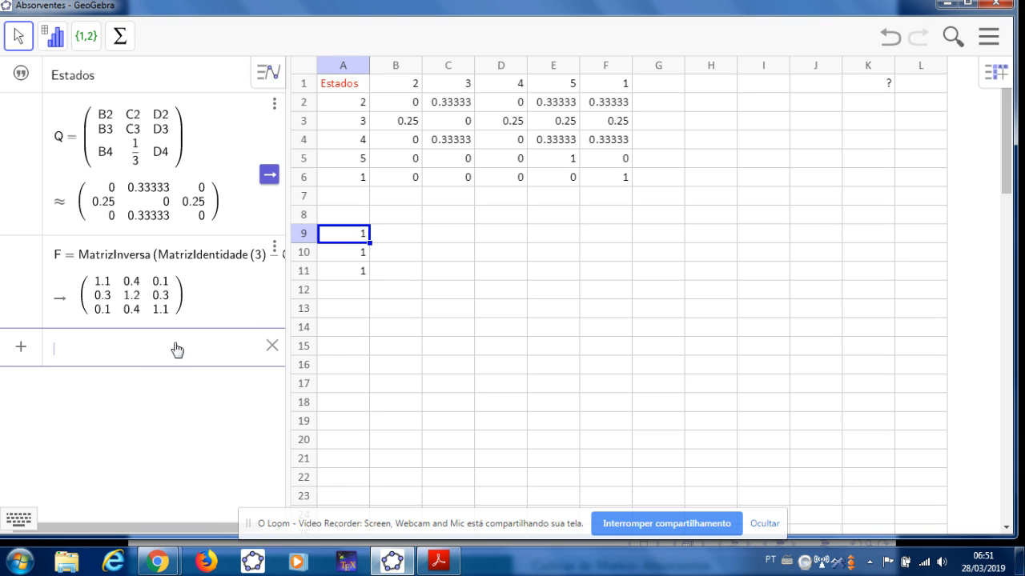
{"action": "type", "text": "t"}
{"action": "key", "text": "BackSpace"}
- Create a matrix object from the column of ones in A9:A11
{"action": "left_click", "coordinate": [342, 237]}
{"action": "left_click_drag", "start_coordinate": [342, 237], "coordinate": [336, 276]}
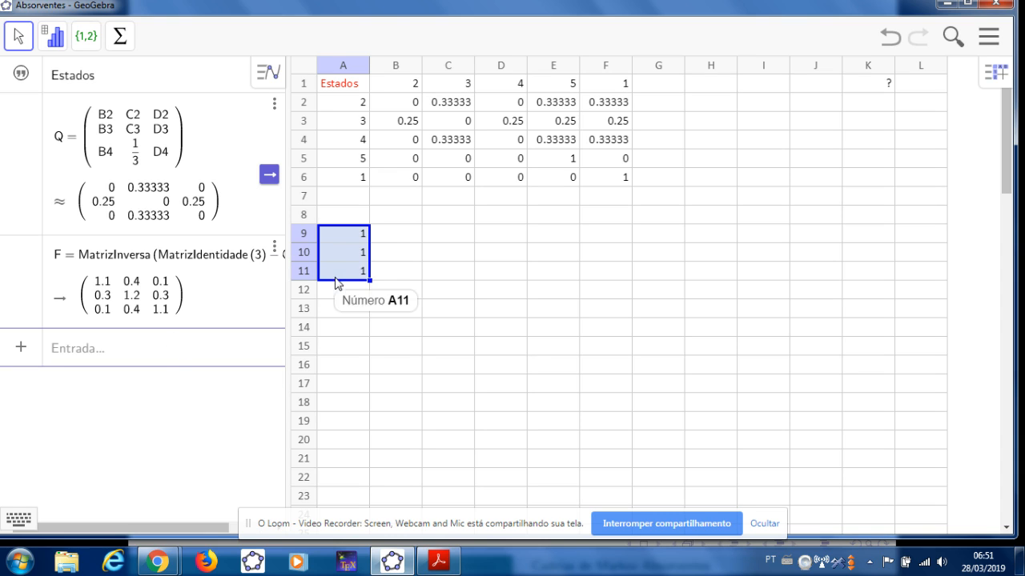
{"action": "right_click", "coordinate": [344, 261]}
{"action": "mouse_move", "coordinate": [537, 367]}
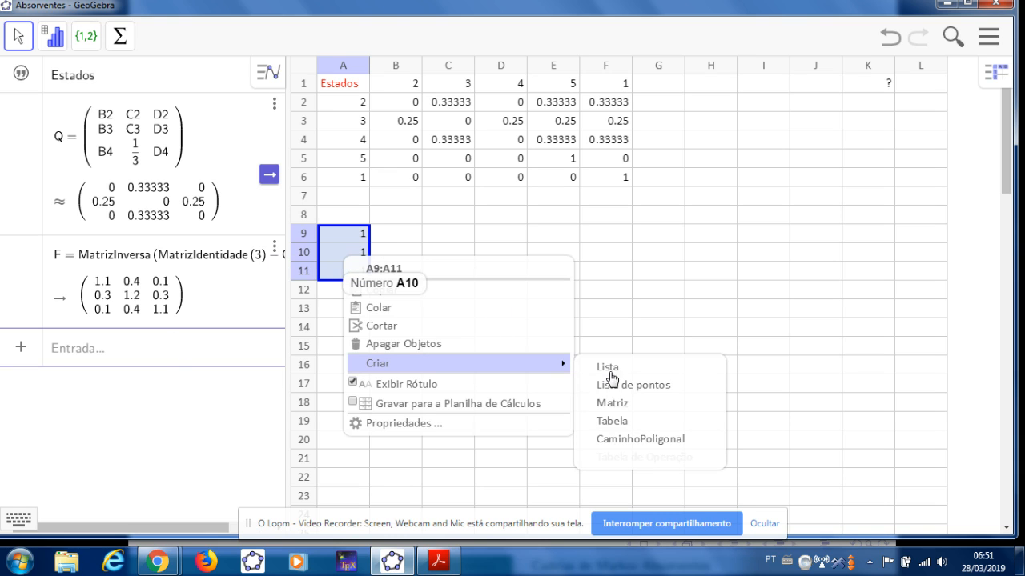
{"action": "left_click", "coordinate": [618, 409]}
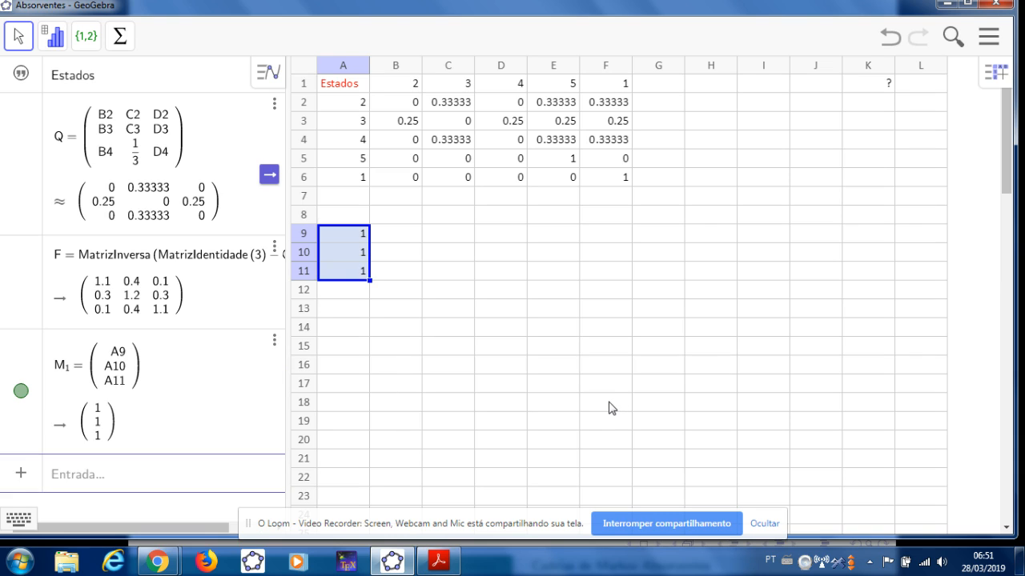
- Rename the column matrix made from A9:A11 as c
{"action": "left_click", "coordinate": [69, 374]}
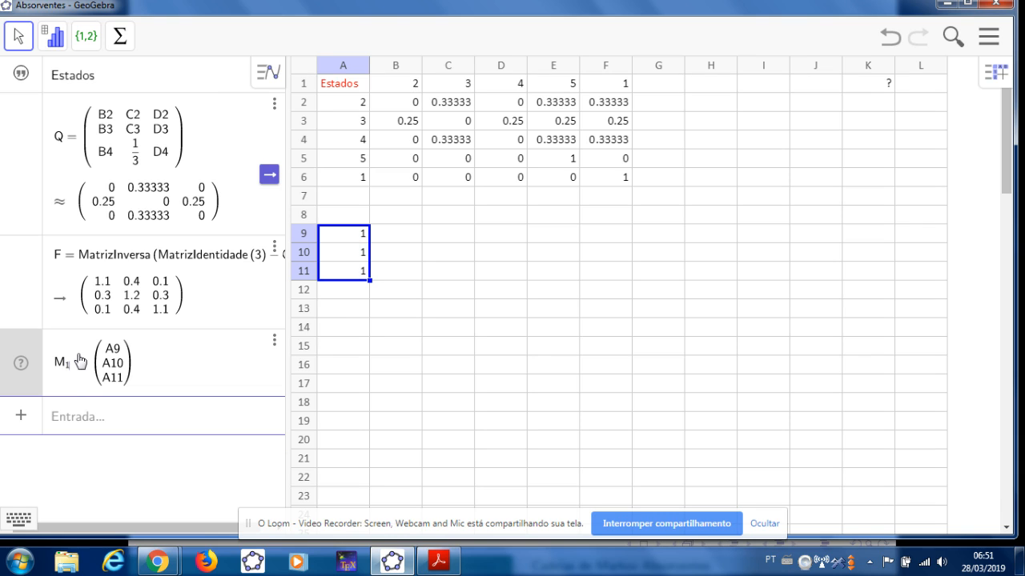
{"action": "key", "text": "BackSpace"}
{"action": "key", "text": "BackSpace"}
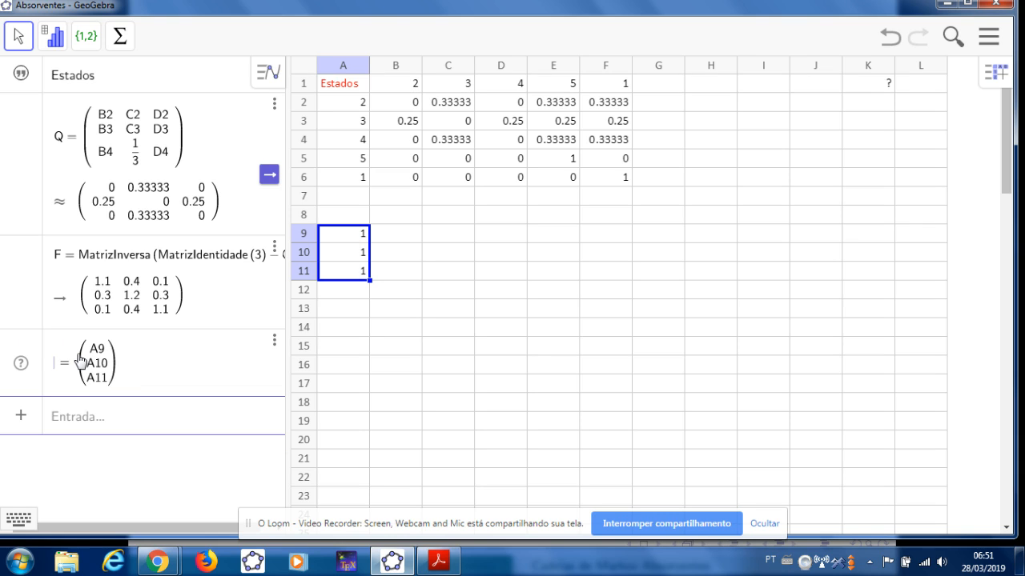
{"action": "type", "text": "c"}
{"action": "key", "text": "Return"}
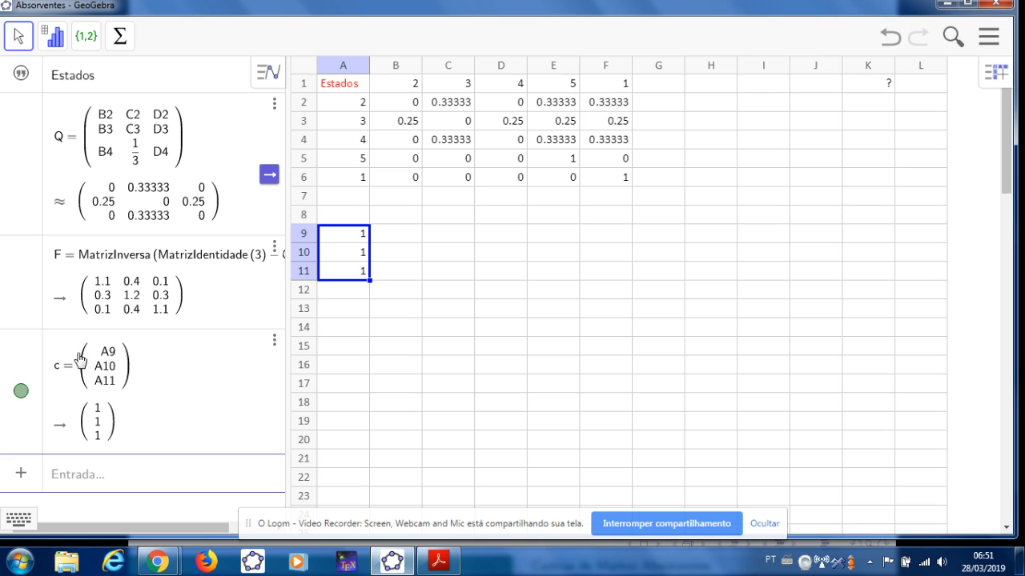
- Start a new algebra definition named t
{"action": "left_click", "coordinate": [75, 482]}
{"action": "type", "text": "t = "}
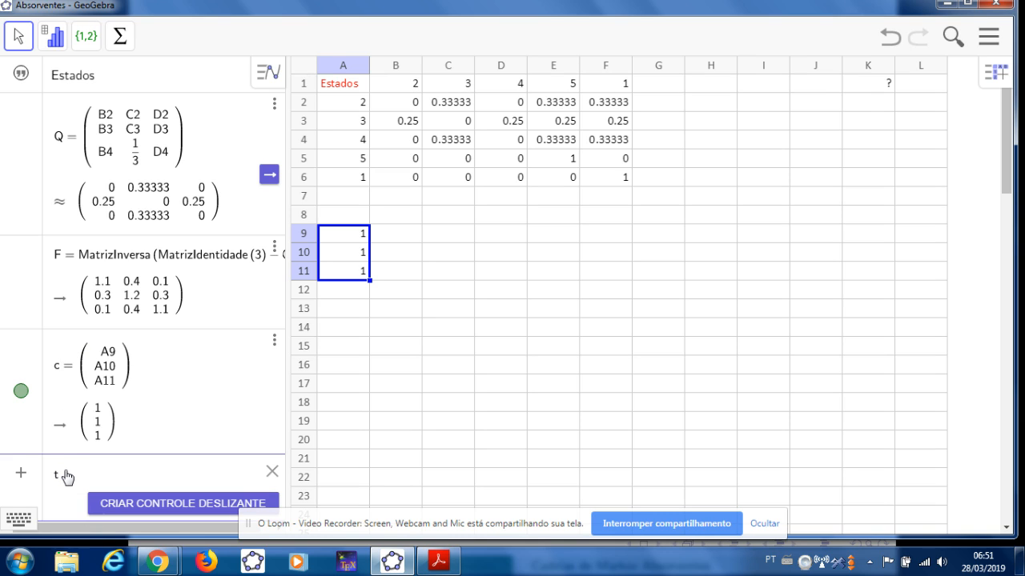
{"action": "type", "text": "Q"}
{"action": "key", "text": "Return"}
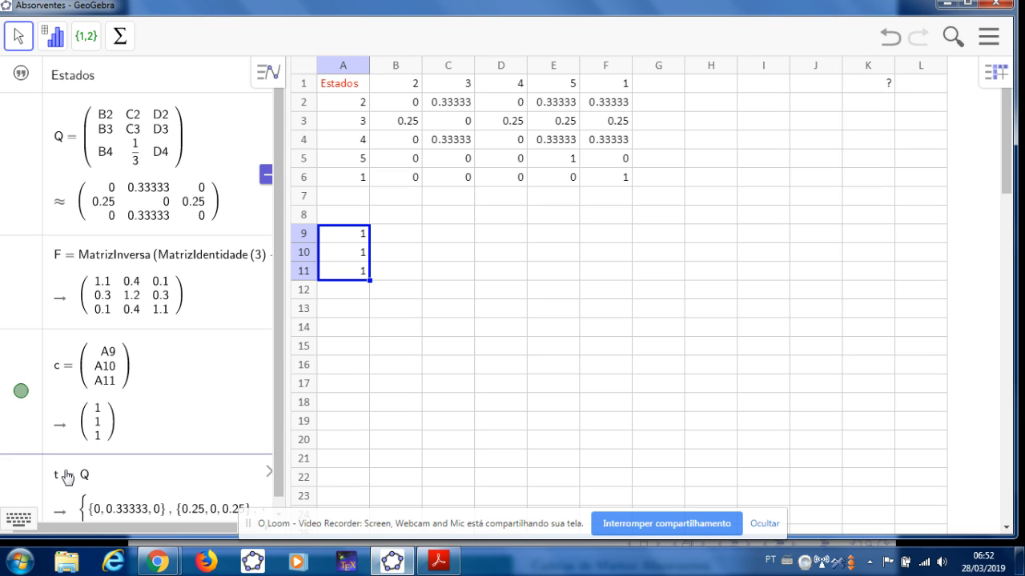
{"action": "type", "text": "."}
{"action": "key", "text": "BackSpace"}
{"action": "type", "text": "*"}
{"action": "key", "text": "BackSpace"}
{"action": "key", "text": "BackSpace"}
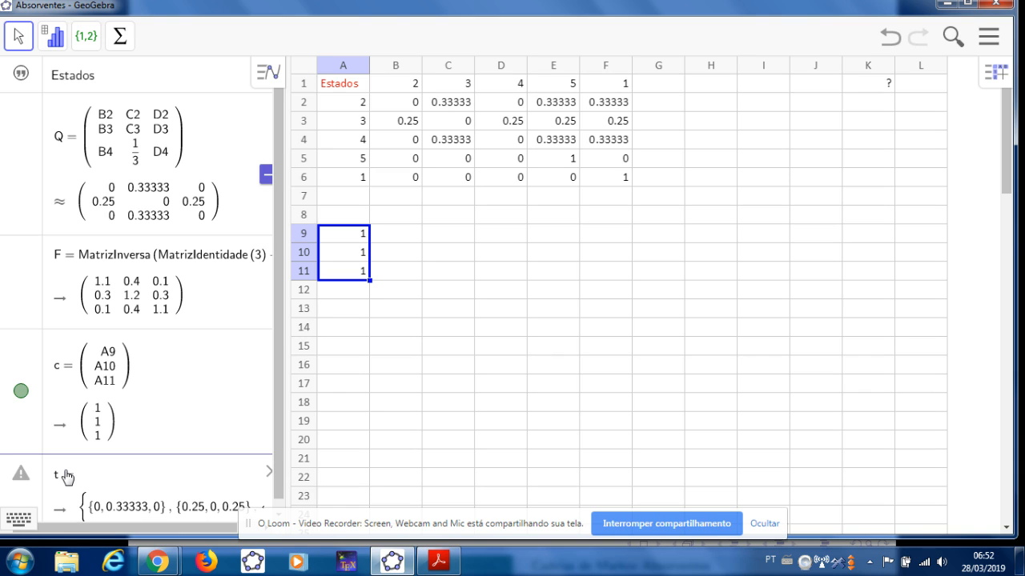
- Complete the definition of t as the product of matrix F and column c
{"action": "type", "text": "F"}
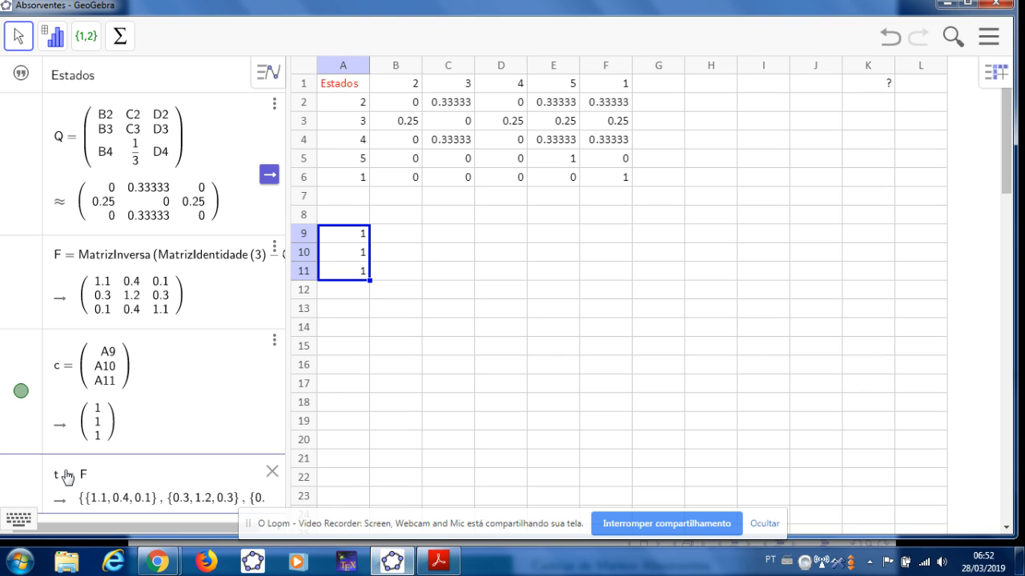
{"action": "type", "text": "*"}
{"action": "type", "text": "c"}
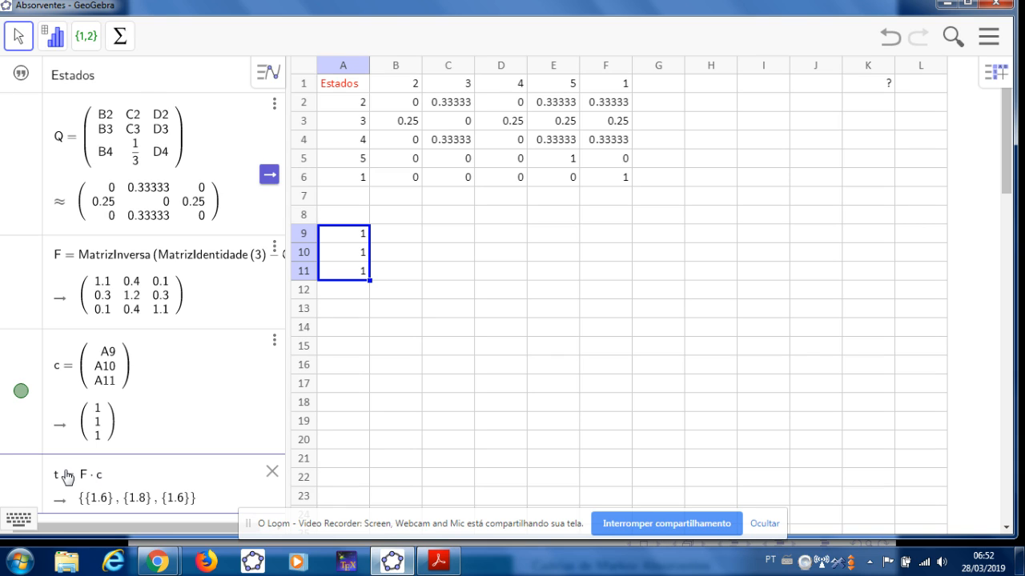
{"action": "key", "text": "Return"}
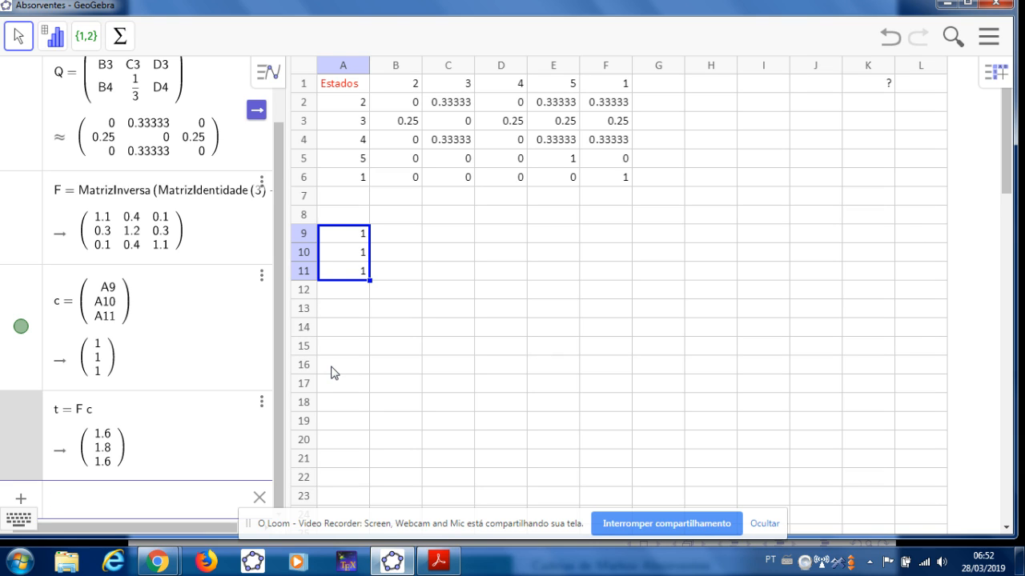
{"action": "left_click", "coordinate": [94, 501]}
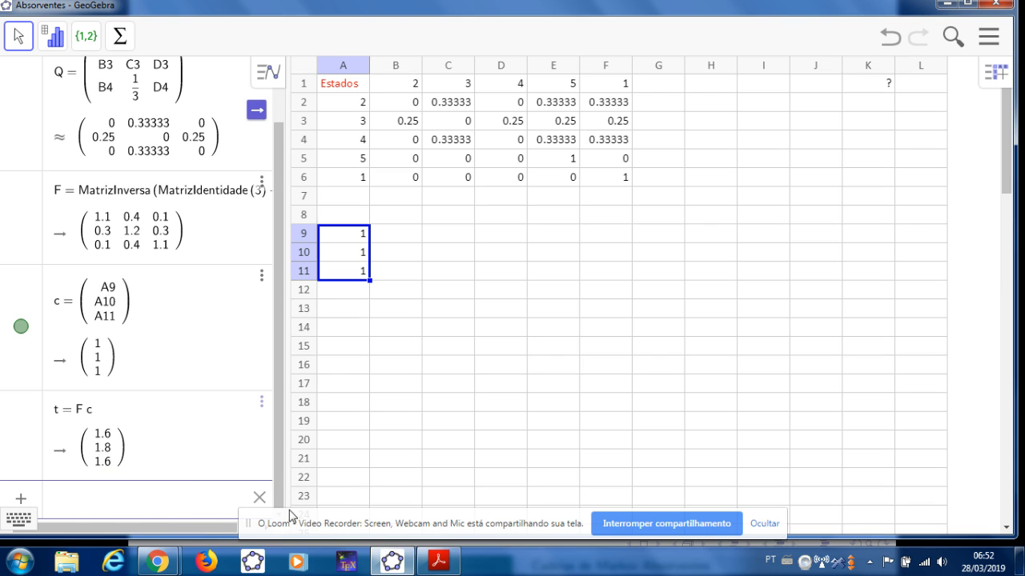
{"action": "left_click", "coordinate": [407, 276]}
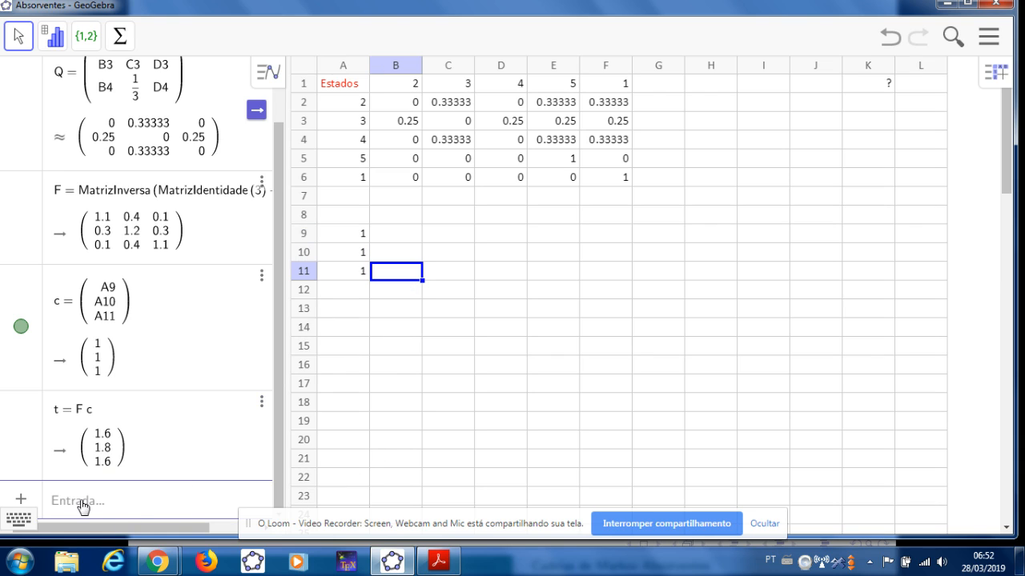
{"action": "left_click", "coordinate": [81, 503]}
{"action": "type", "text": "B = "}
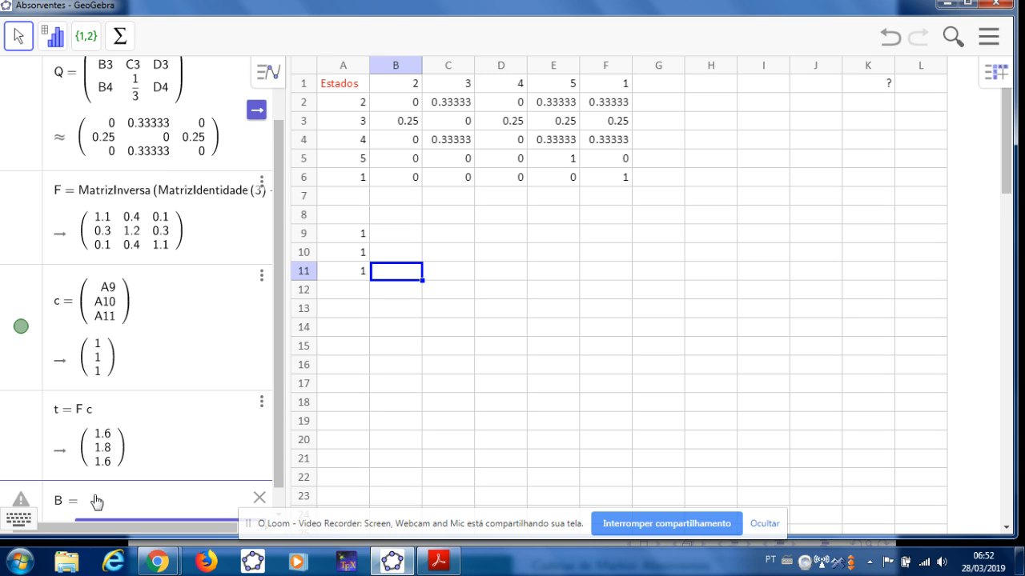
{"action": "type", "text": "F"}
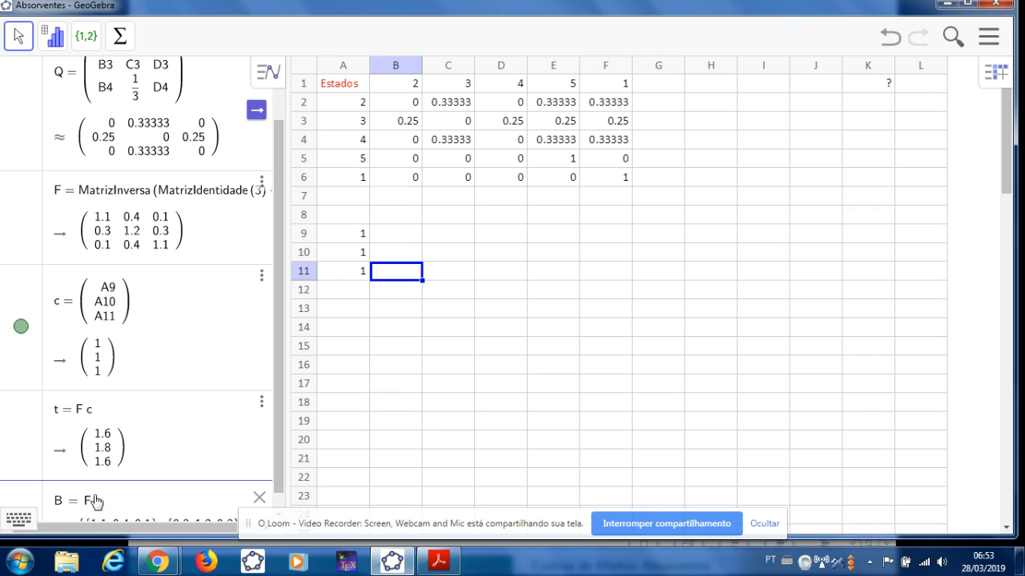
{"action": "key", "text": "BackSpace"}
{"action": "key", "text": "BackSpace"}
{"action": "key", "text": "BackSpace"}
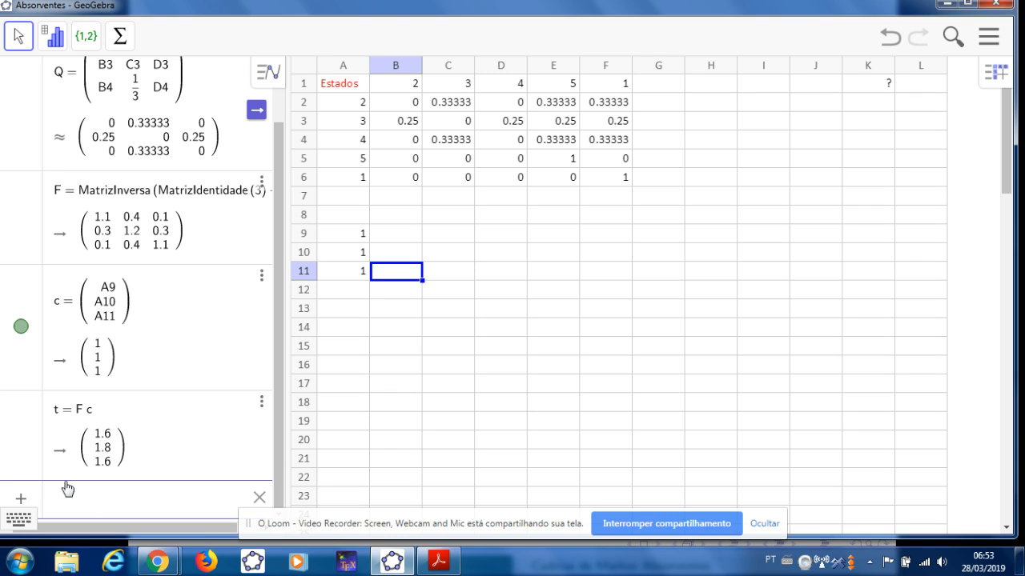
- Create a matrix object from the transient-to-absorbing block E2:F4
{"action": "left_click_drag", "start_coordinate": [576, 106], "coordinate": [598, 144]}
{"action": "right_click", "coordinate": [611, 121]}
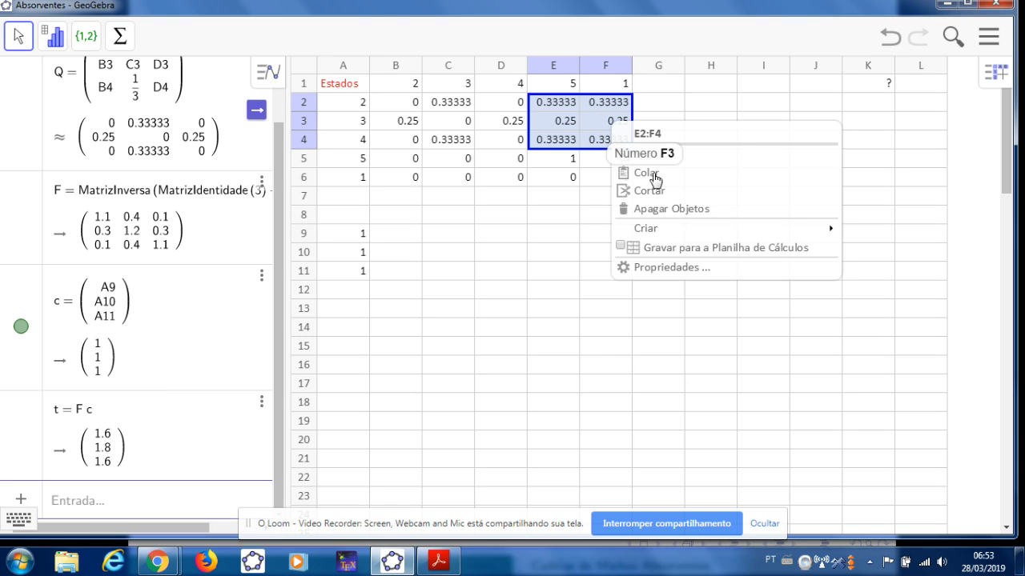
{"action": "mouse_move", "coordinate": [676, 232]}
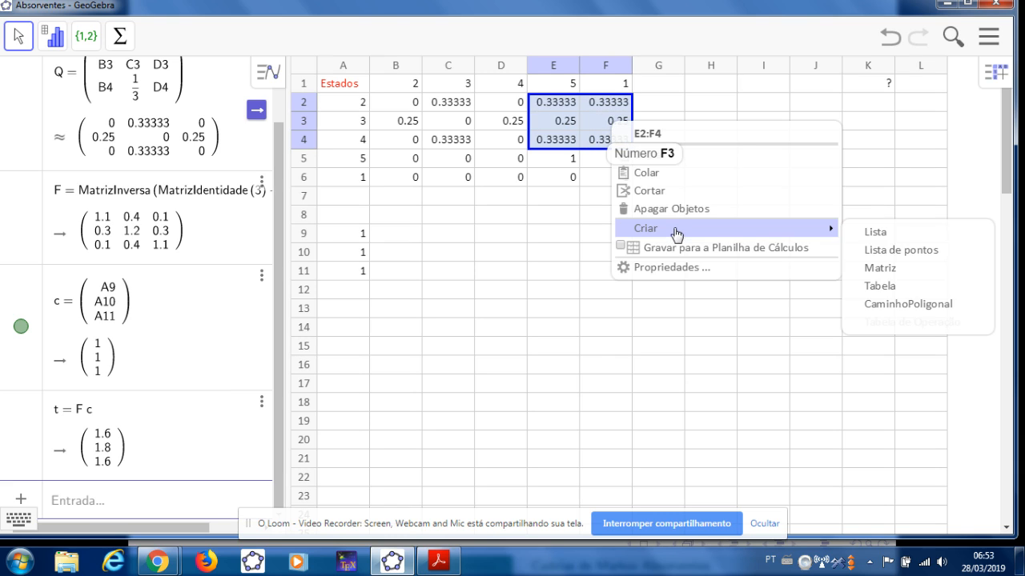
{"action": "left_click", "coordinate": [879, 272]}
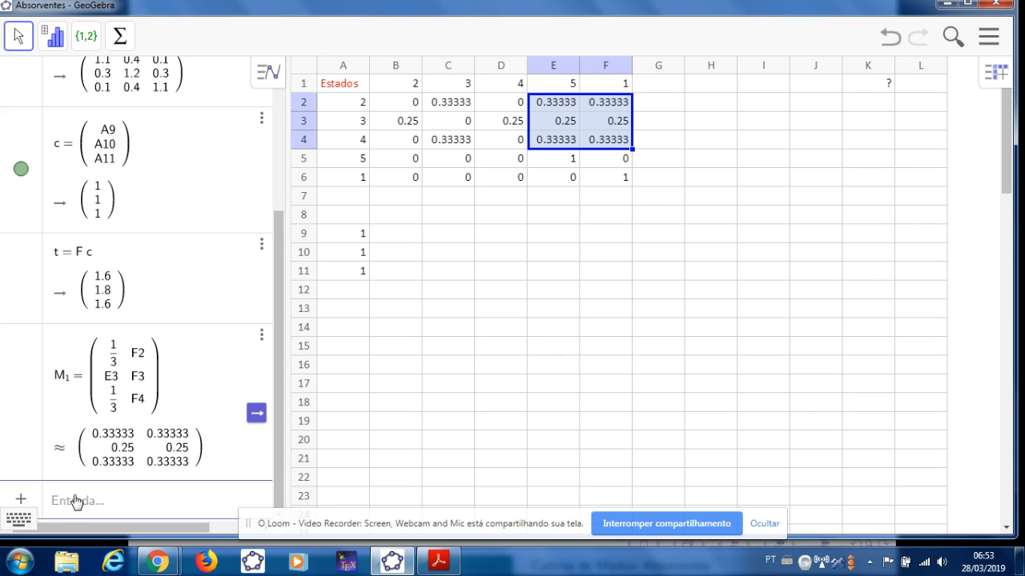
- Rename the matrix made from block E2:F4 as R
{"action": "left_click", "coordinate": [63, 392]}
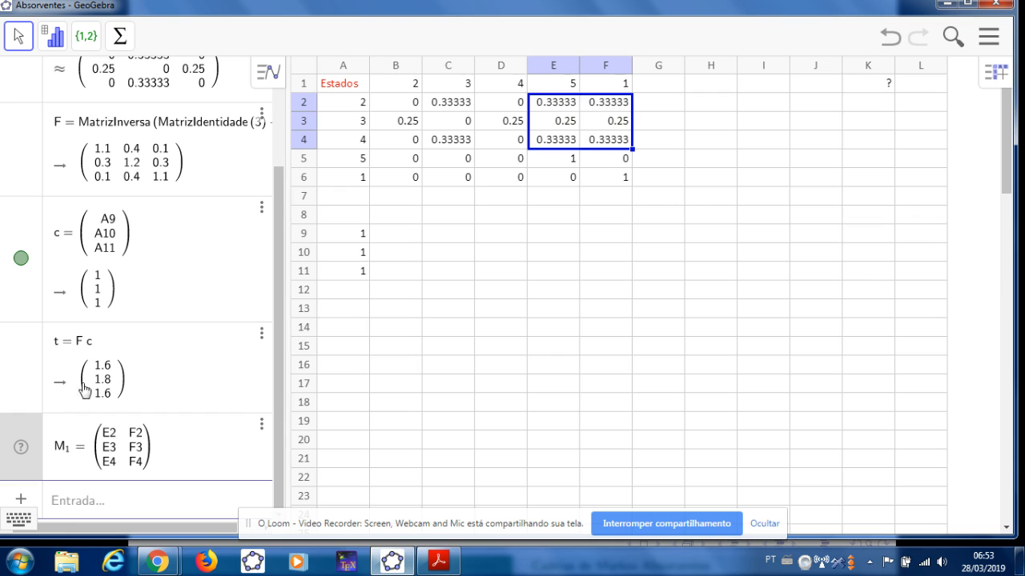
{"action": "key", "text": "BackSpace"}
{"action": "key", "text": "BackSpace"}
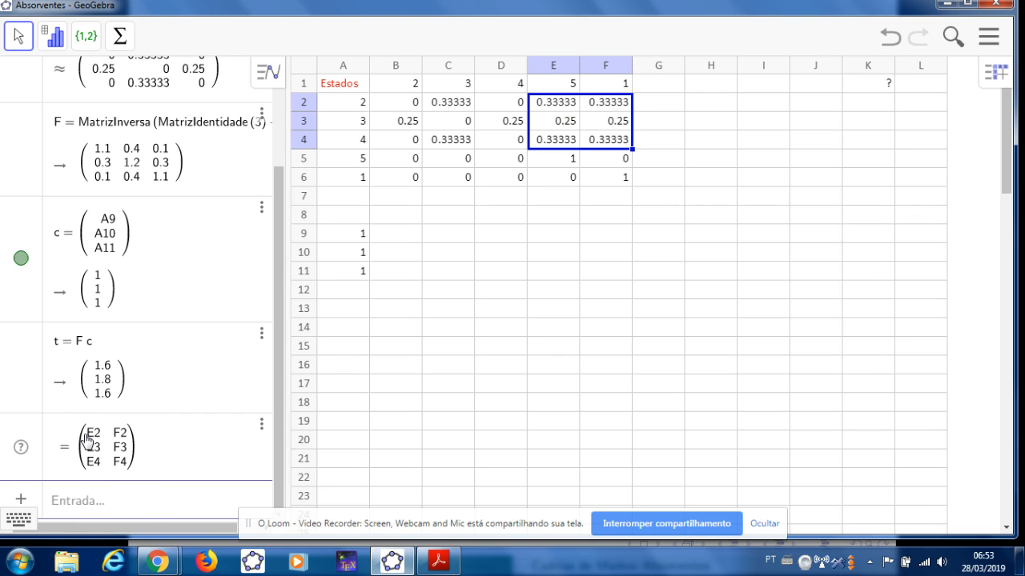
{"action": "type", "text": "R"}
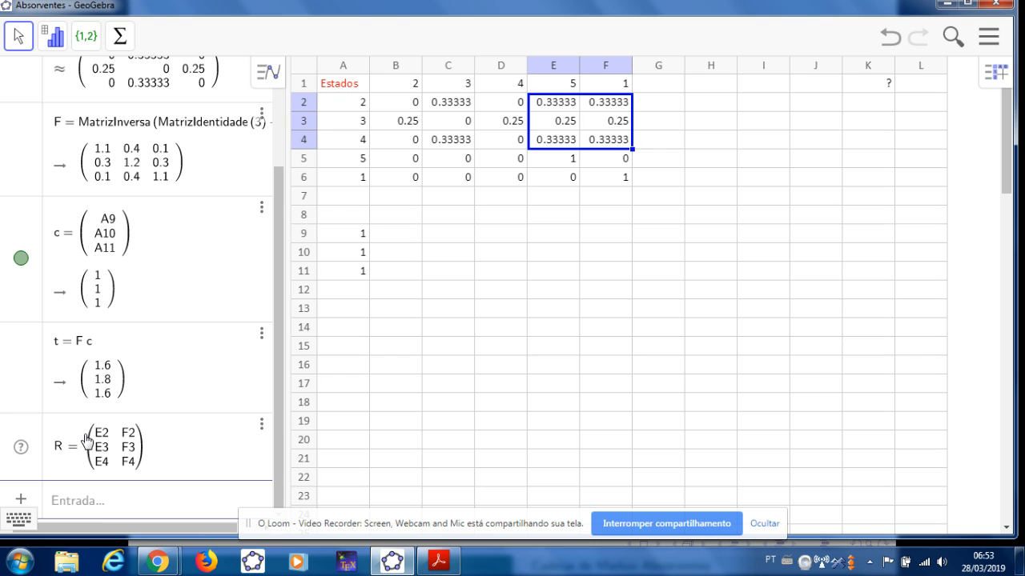
{"action": "key", "text": "Return"}
- Define B as the product of matrices F and R in a new algebra entry
{"action": "left_click", "coordinate": [95, 504]}
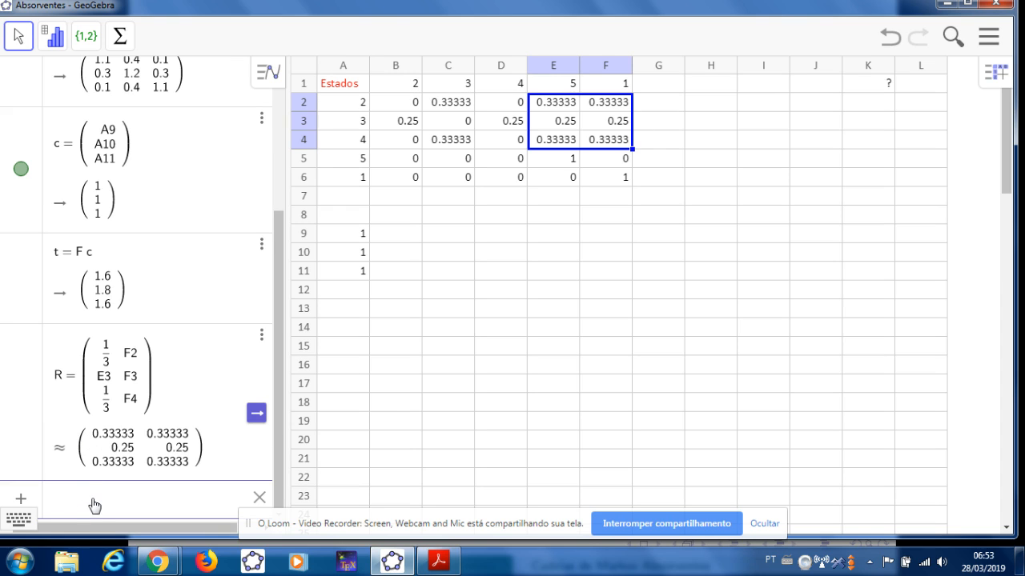
{"action": "type", "text": "B"}
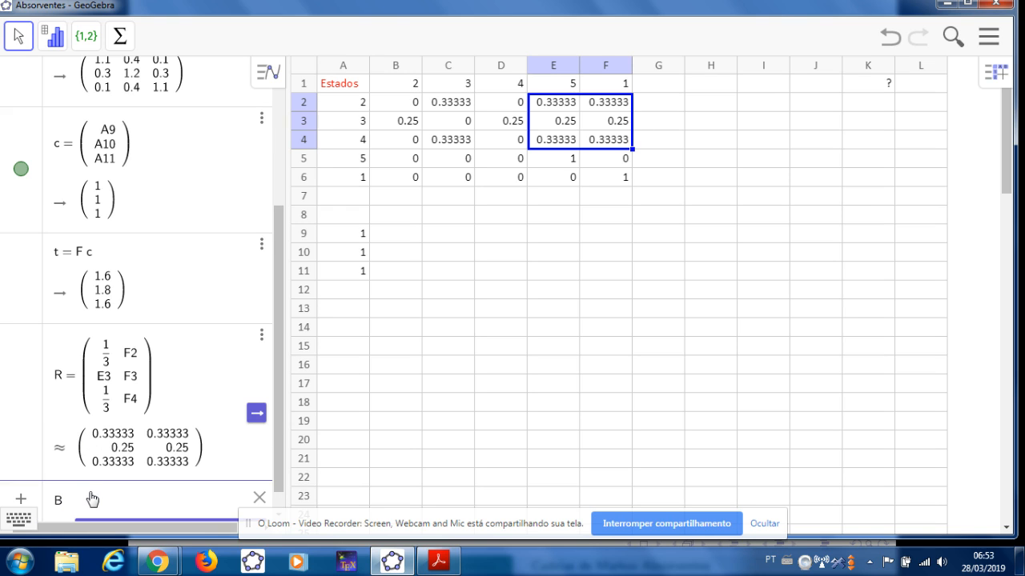
{"action": "type", "text": "=F"}
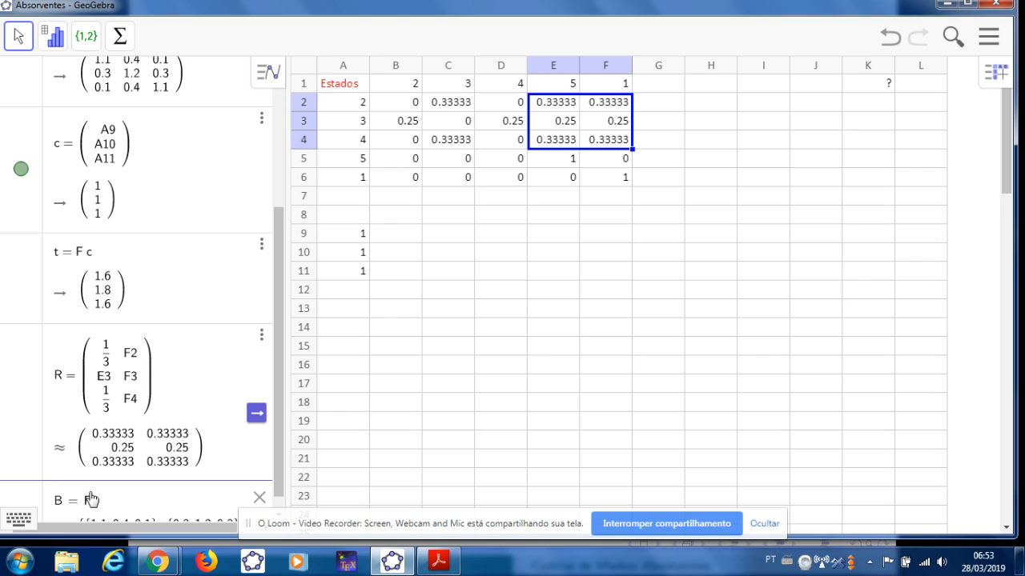
{"action": "type", "text": "*"}
{"action": "type", "text": "R"}
{"action": "key", "text": "Return"}
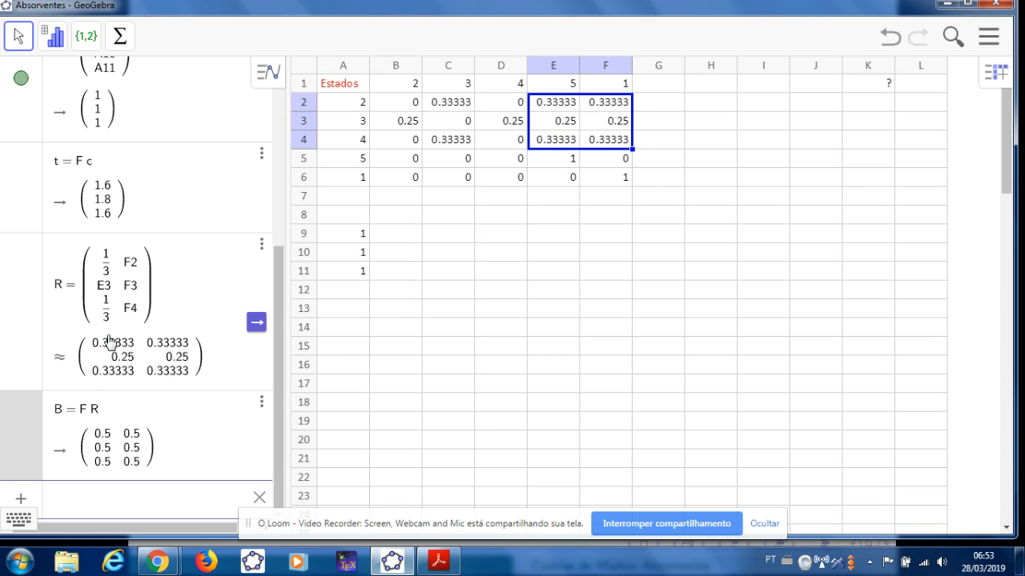
- Change state 2's transition probabilities to 0.6 in C2, 0.2 in E2 and 0.2 in F2
{"action": "scroll", "coordinate": [136, 409], "scroll_direction": "up", "scroll_amount": 5}
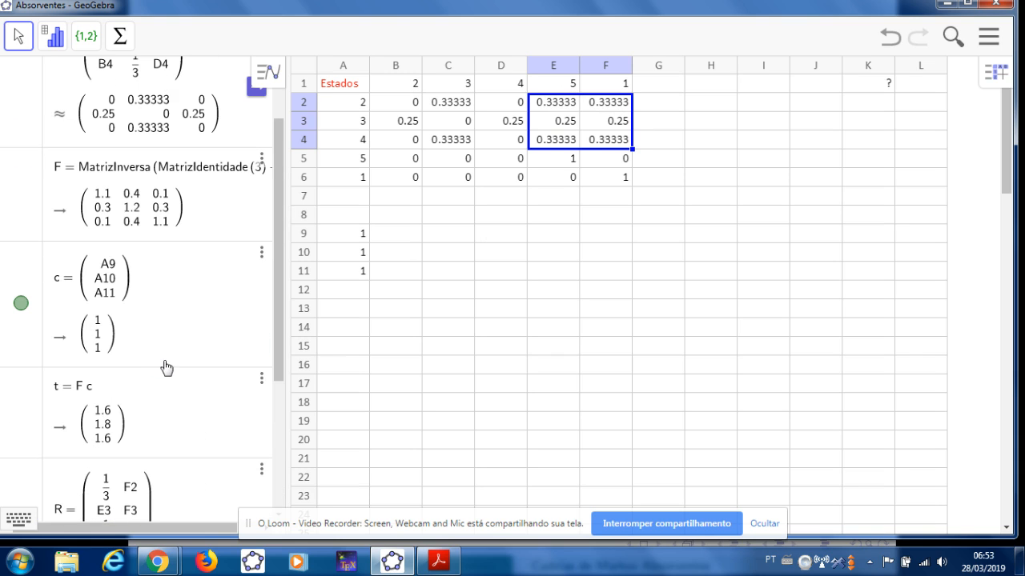
{"action": "left_click", "coordinate": [457, 105]}
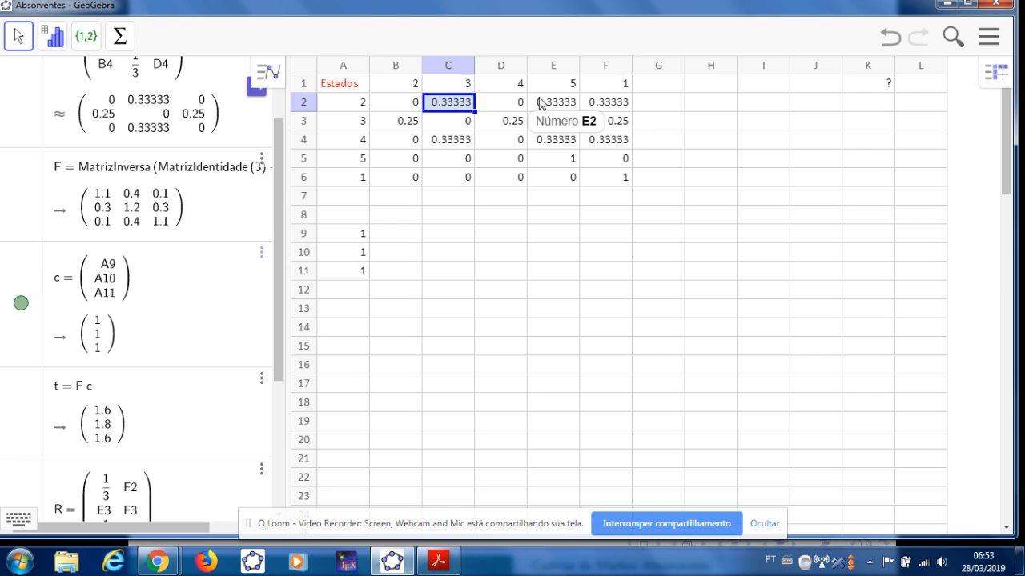
{"action": "type", "text": "0.6"}
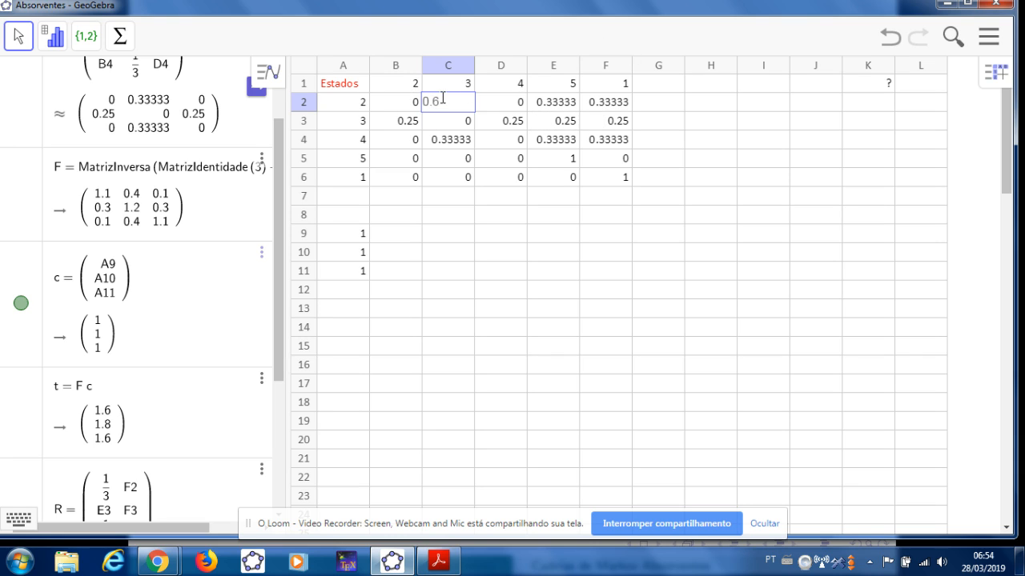
{"action": "left_click", "coordinate": [561, 104]}
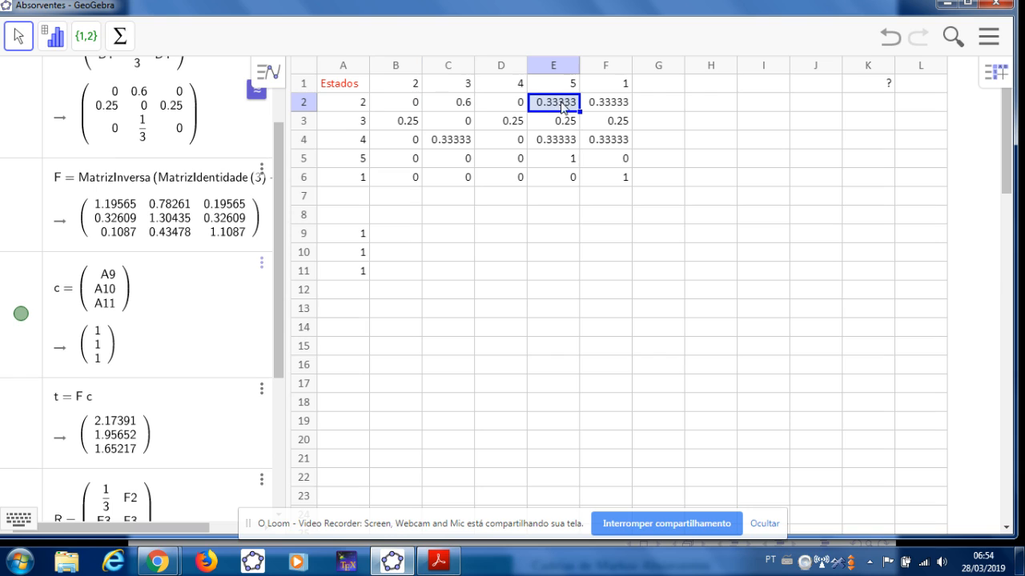
{"action": "type", "text": "0"}
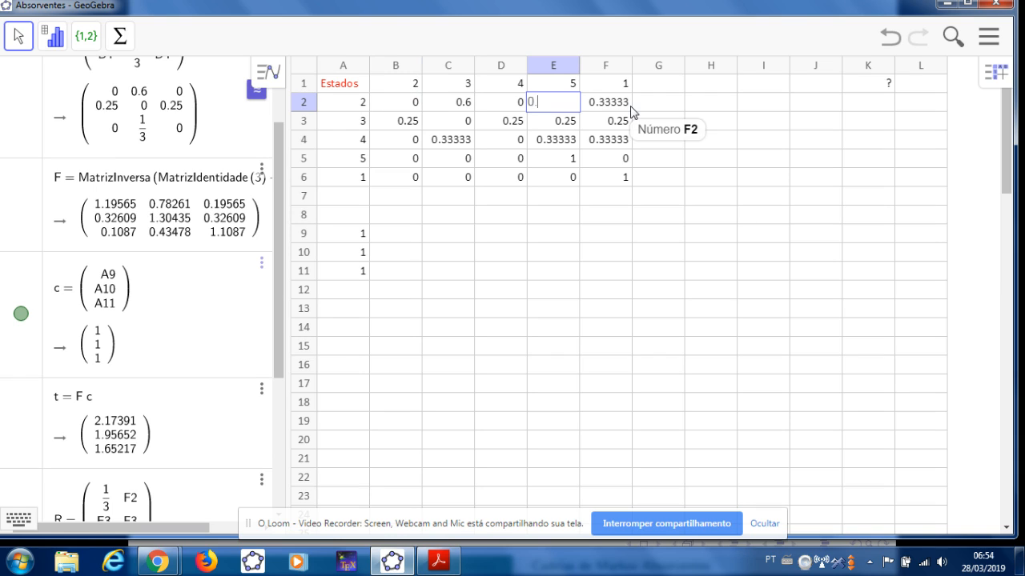
{"action": "type", "text": ".2"}
{"action": "left_click", "coordinate": [623, 109]}
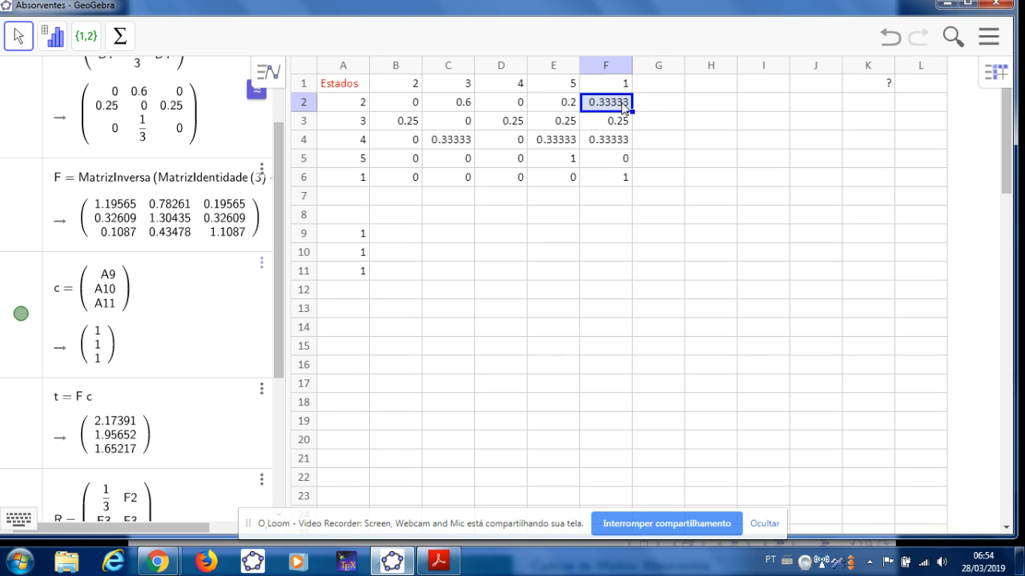
{"action": "type", "text": "0.2"}
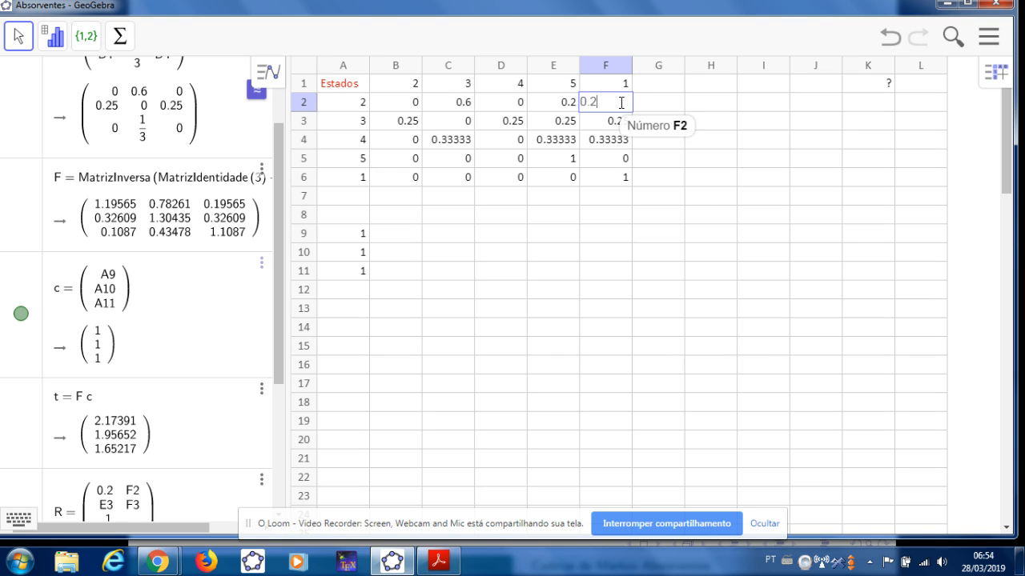
{"action": "key", "text": "Return"}
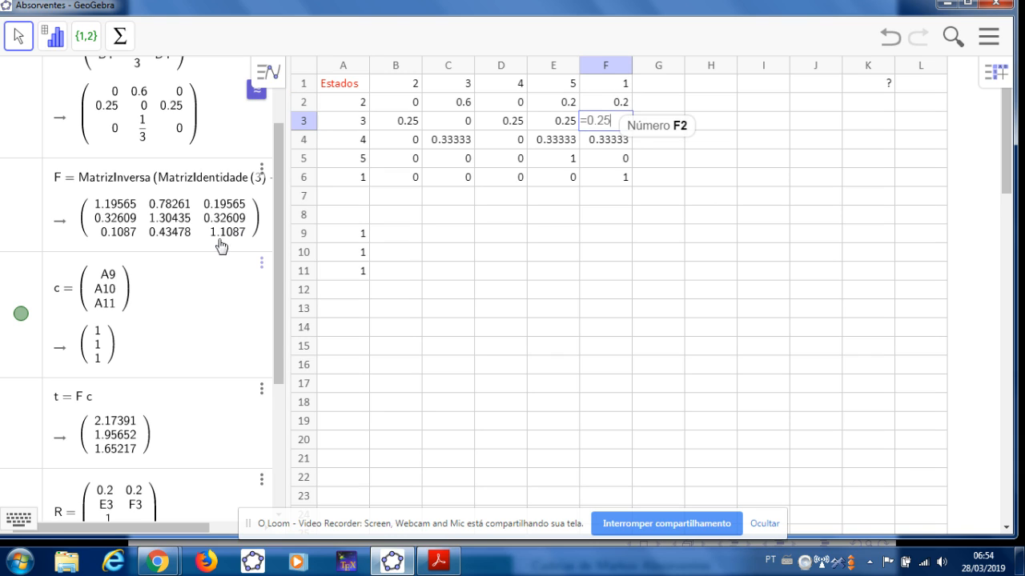
- Examine how matrices F, t, R and B respond to the changed probabilities of state 2
{"action": "scroll", "coordinate": [173, 344], "scroll_direction": "down", "scroll_amount": 5}
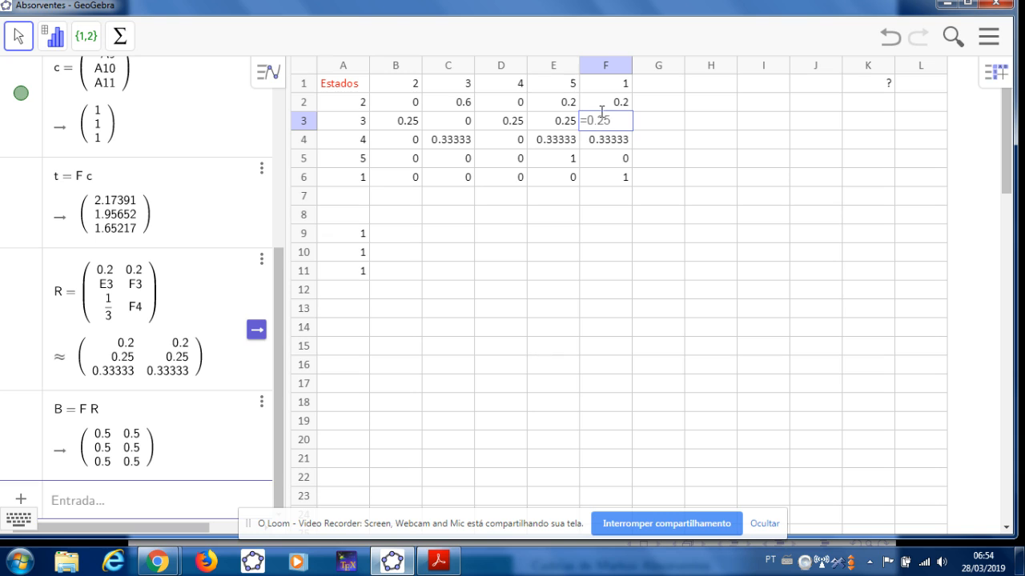
{"action": "key", "text": "Return"}
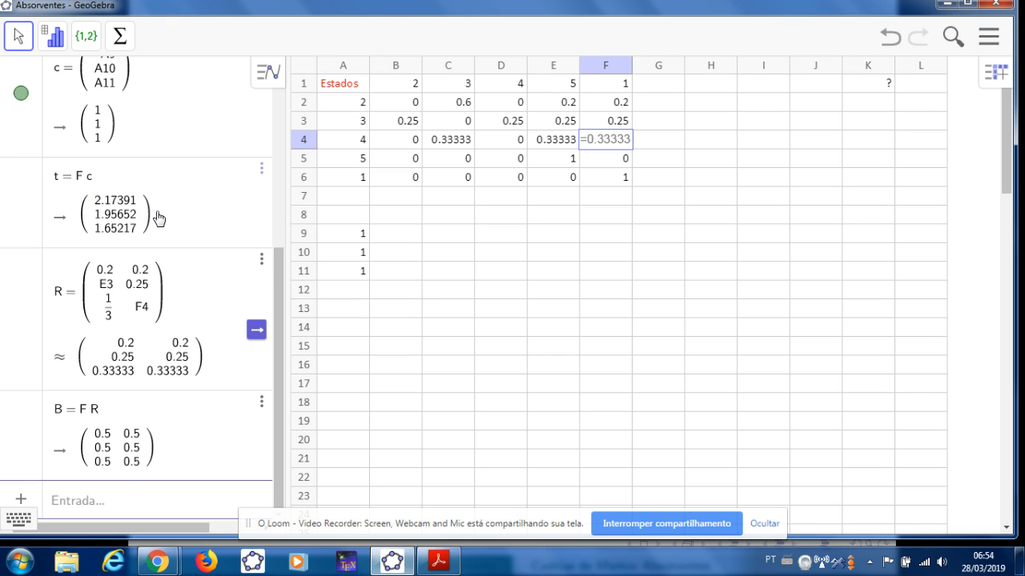
{"action": "scroll", "coordinate": [154, 225], "scroll_direction": "up", "scroll_amount": 5}
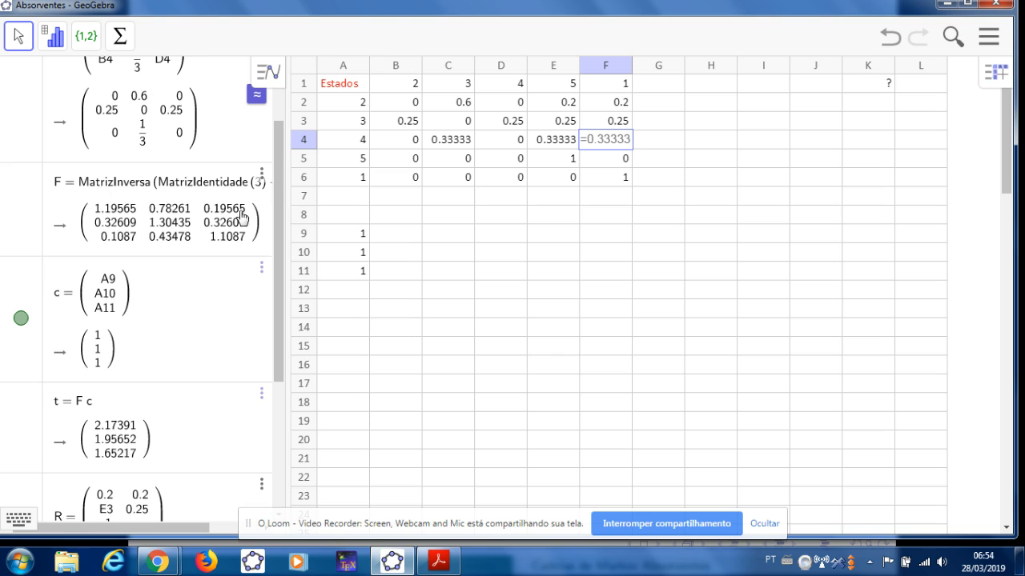
{"action": "scroll", "coordinate": [134, 260], "scroll_direction": "down", "scroll_amount": 3}
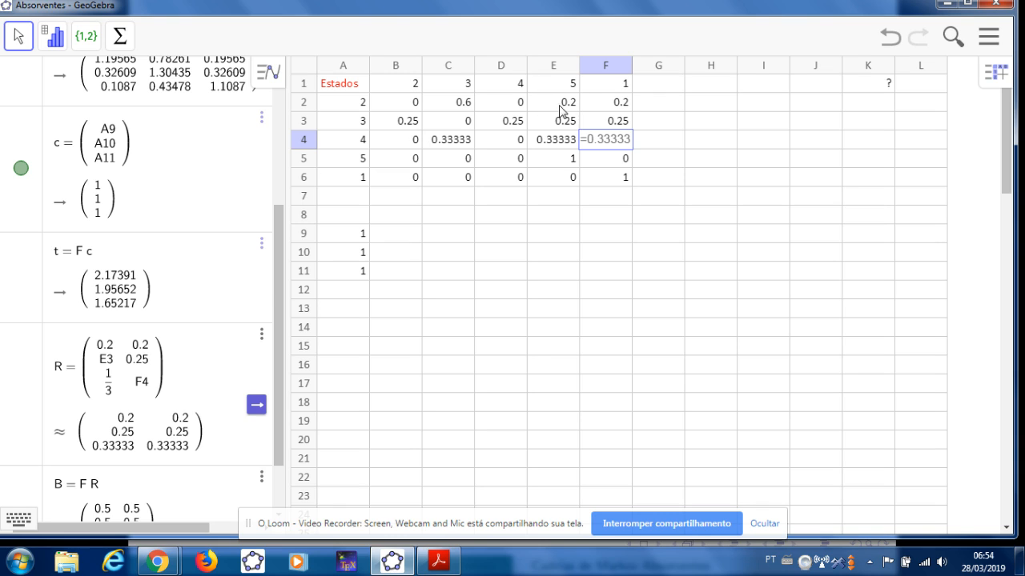
{"action": "scroll", "coordinate": [152, 288], "scroll_direction": "down", "scroll_amount": 2}
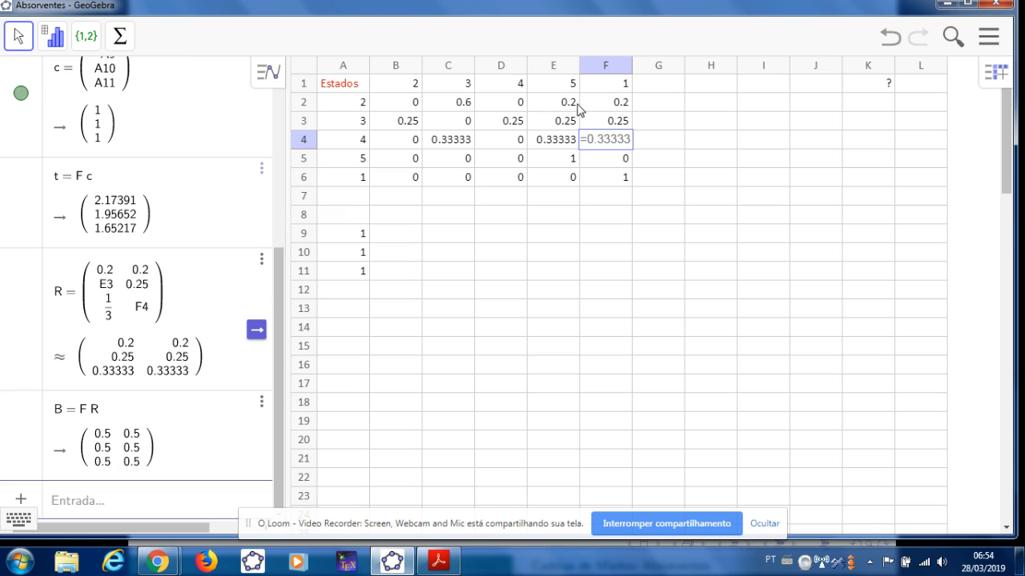
{"action": "left_click", "coordinate": [533, 258]}
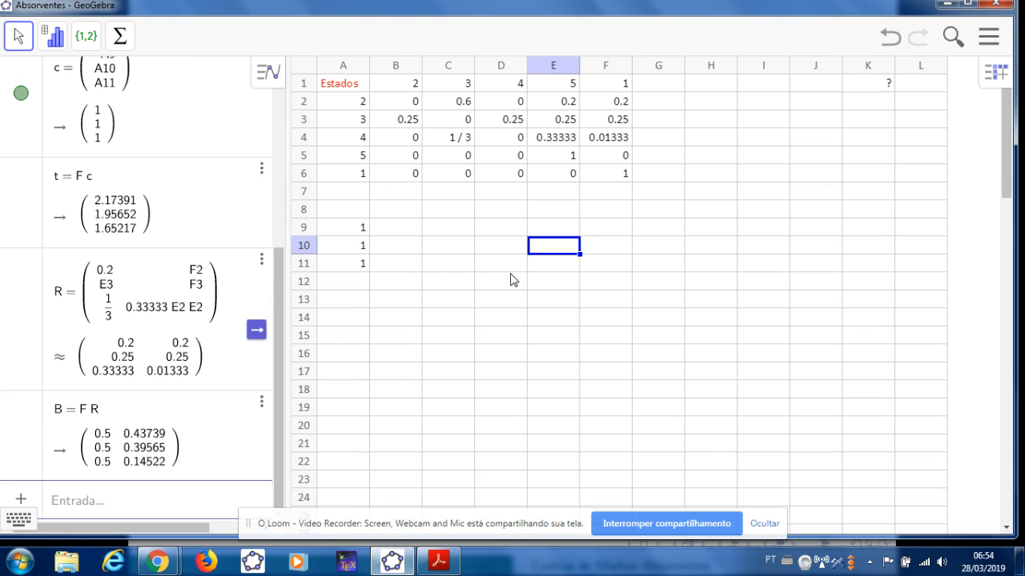
- Set state 2's absorption transition probabilities to 0.05 in E2 and 0.35 in F2
{"action": "left_click", "coordinate": [557, 104]}
{"action": "type", "text": "05"}
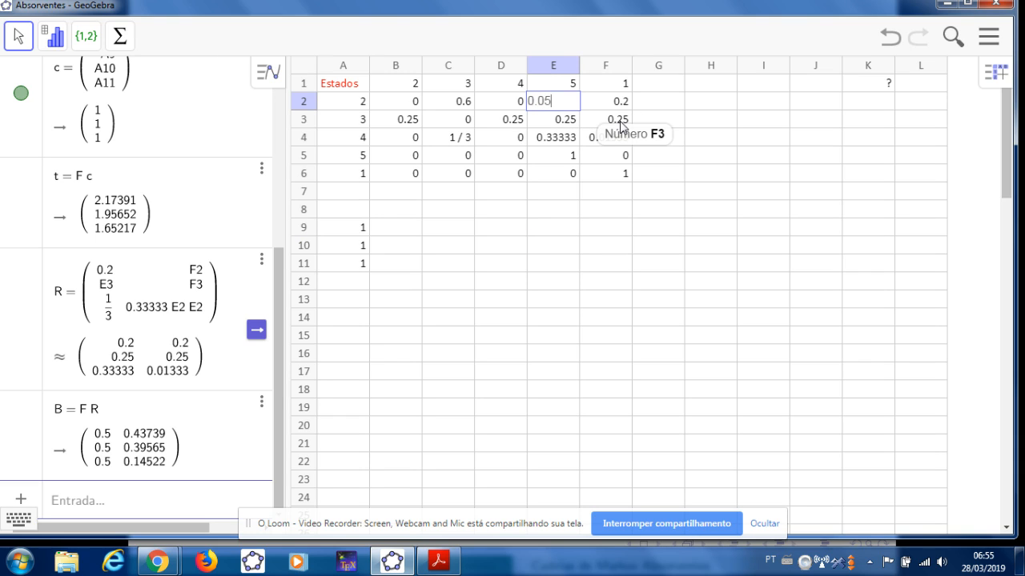
{"action": "type", "text": ".05"}
{"action": "left_click", "coordinate": [625, 103]}
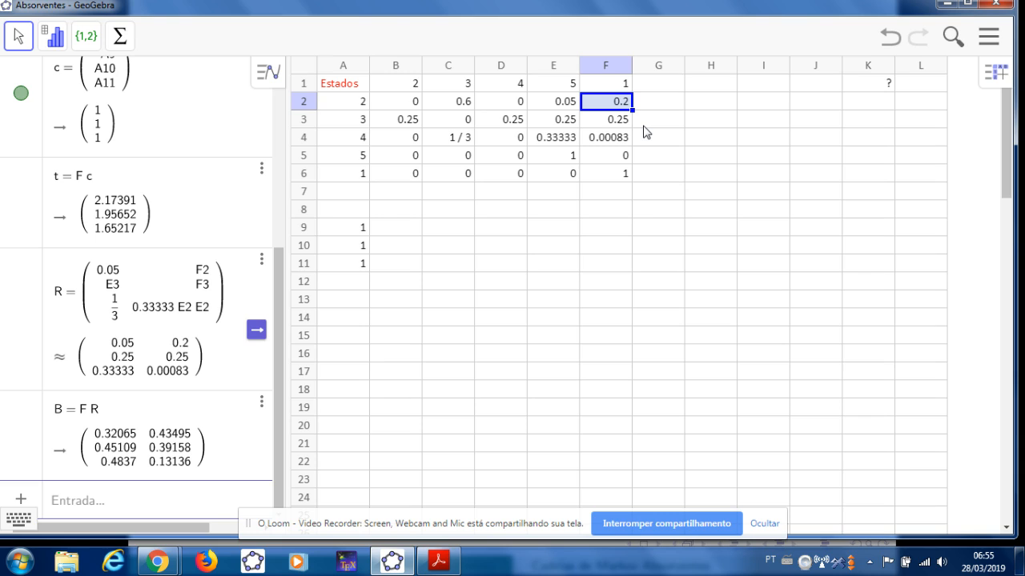
{"action": "type", "text": "0"}
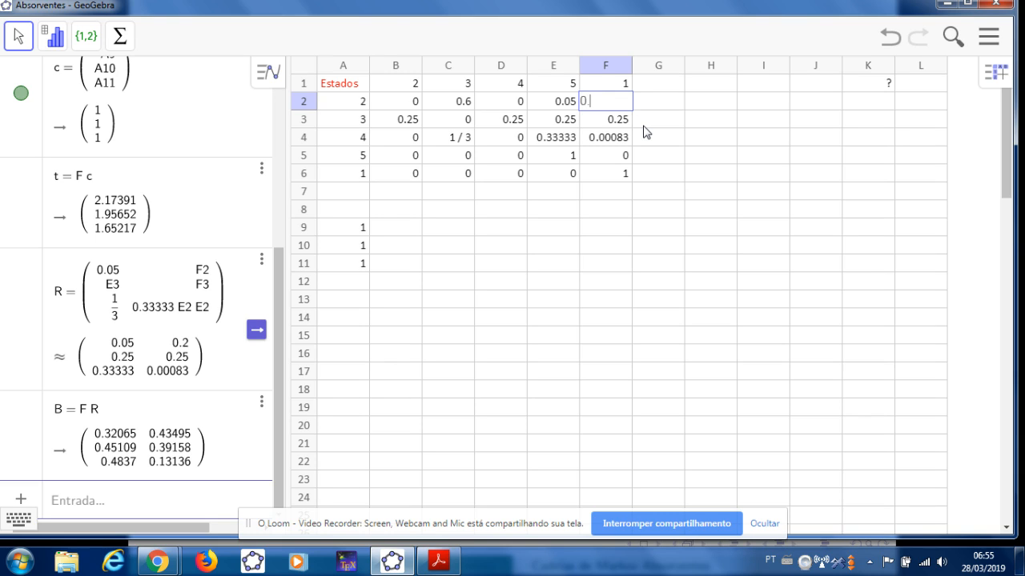
{"action": "key", "text": "Return"}
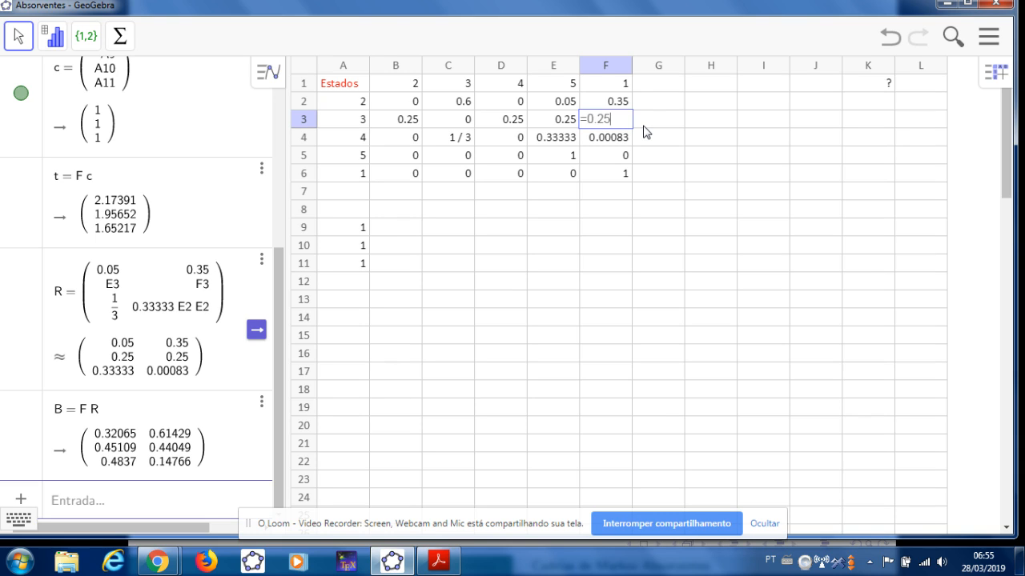
{"action": "left_click", "coordinate": [613, 192]}
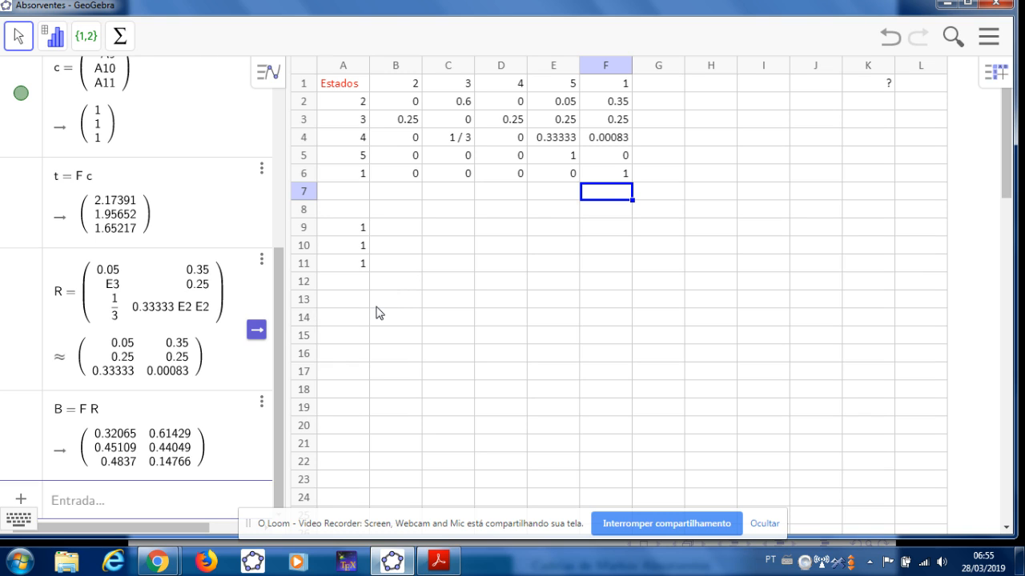
- Switch to the Chrome window showing the Cadeias de Markov Absorventes home page
{"action": "key", "text": "alt+Tab"}
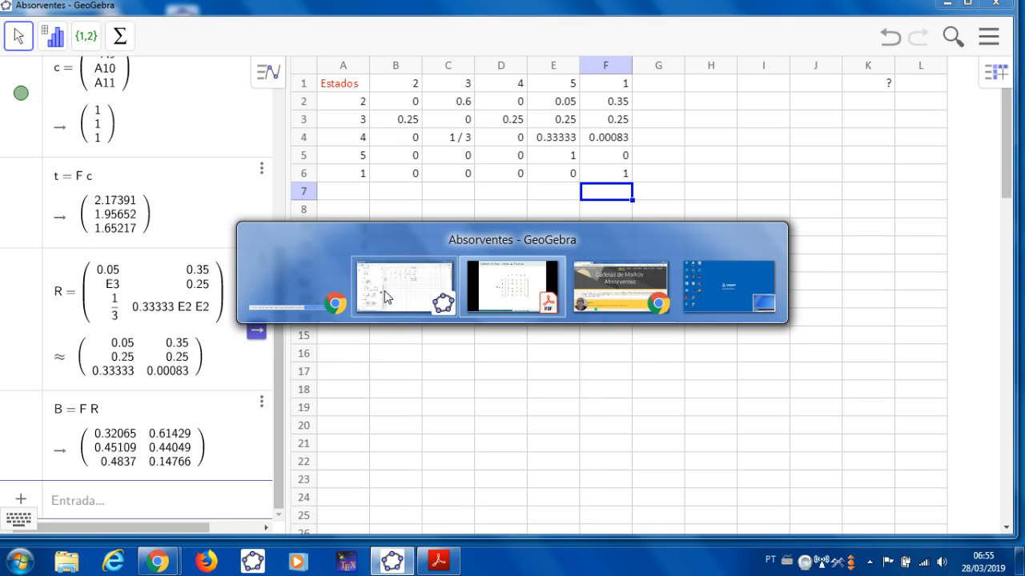
{"action": "key", "text": "alt+Tab"}
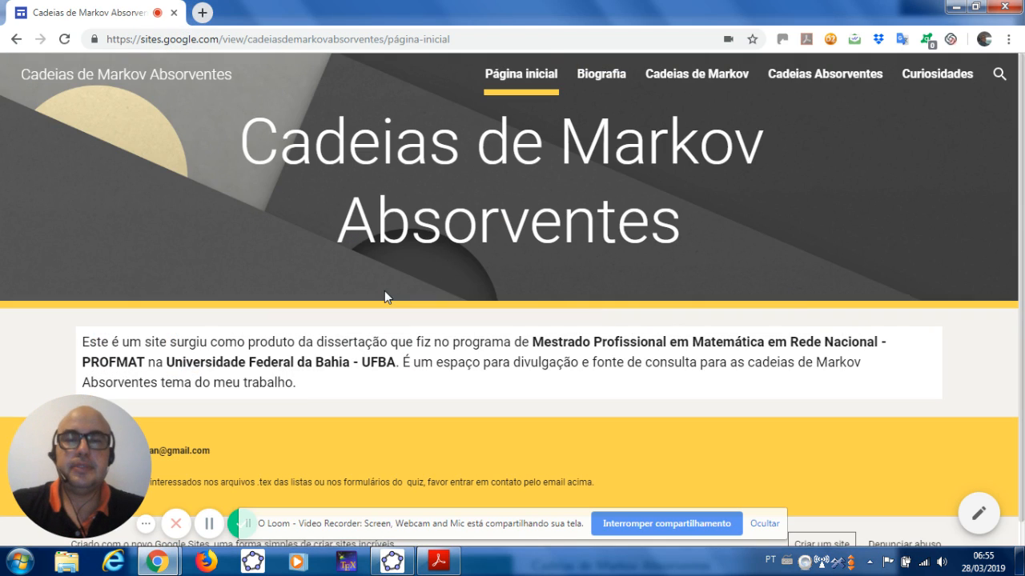